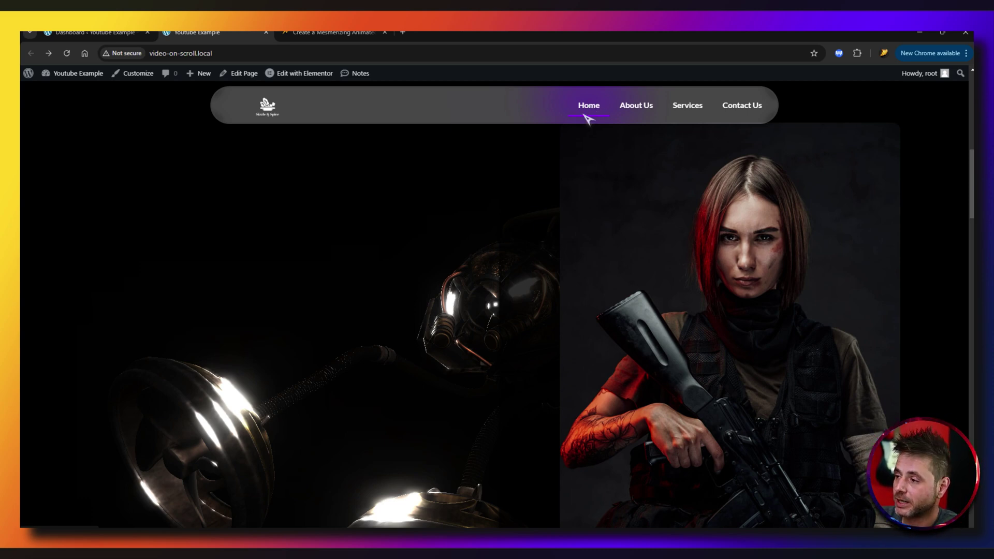
Step: Scroll down the front-end demo page with its scroll-driven video background
{"action": "scroll", "coordinate": [584, 189], "scroll_direction": "down", "scroll_amount": 5}
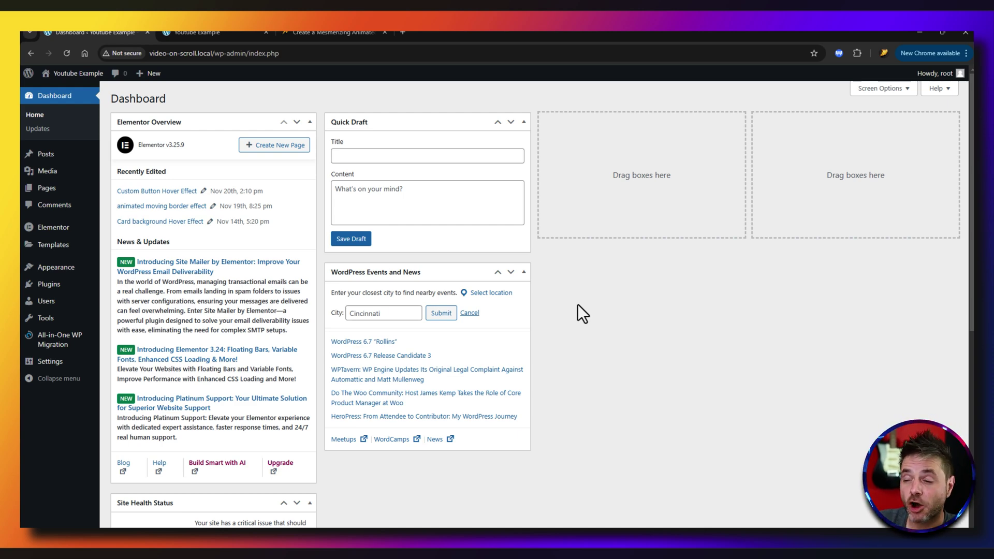
{"action": "left_click", "coordinate": [332, 32]}
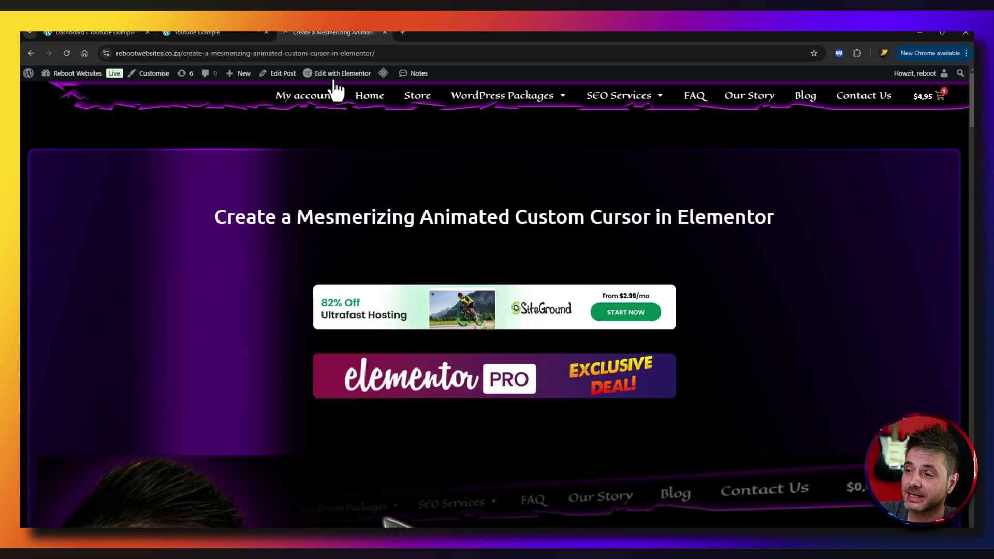
{"action": "scroll", "coordinate": [231, 233], "scroll_direction": "down", "scroll_amount": 20}
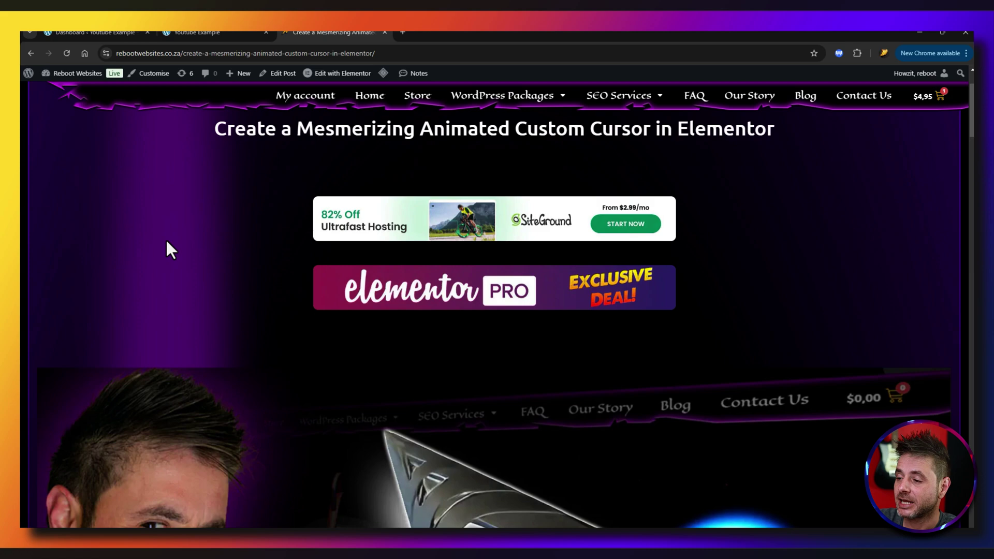
{"action": "scroll", "coordinate": [318, 297], "scroll_direction": "down", "scroll_amount": 1}
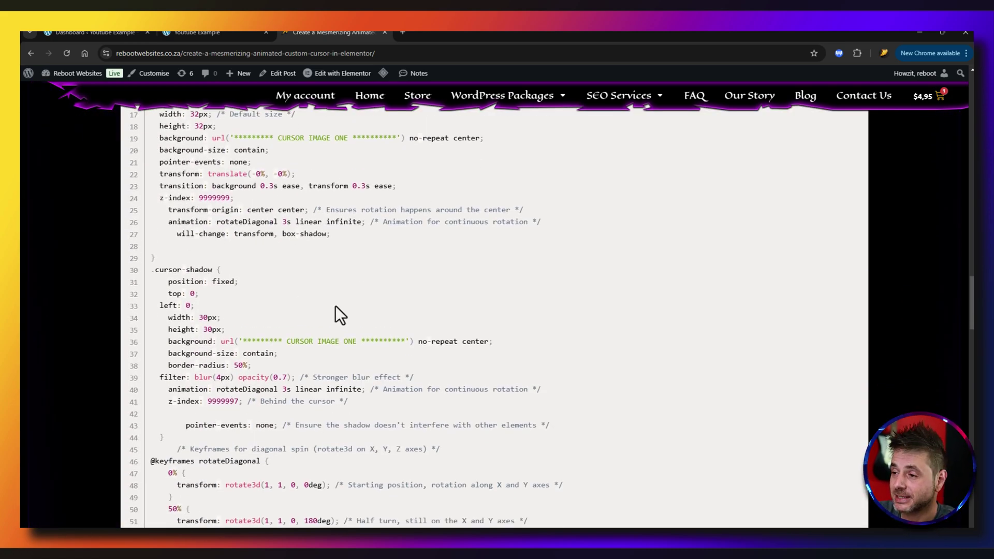
{"action": "scroll", "coordinate": [335, 312], "scroll_direction": "up", "scroll_amount": 10}
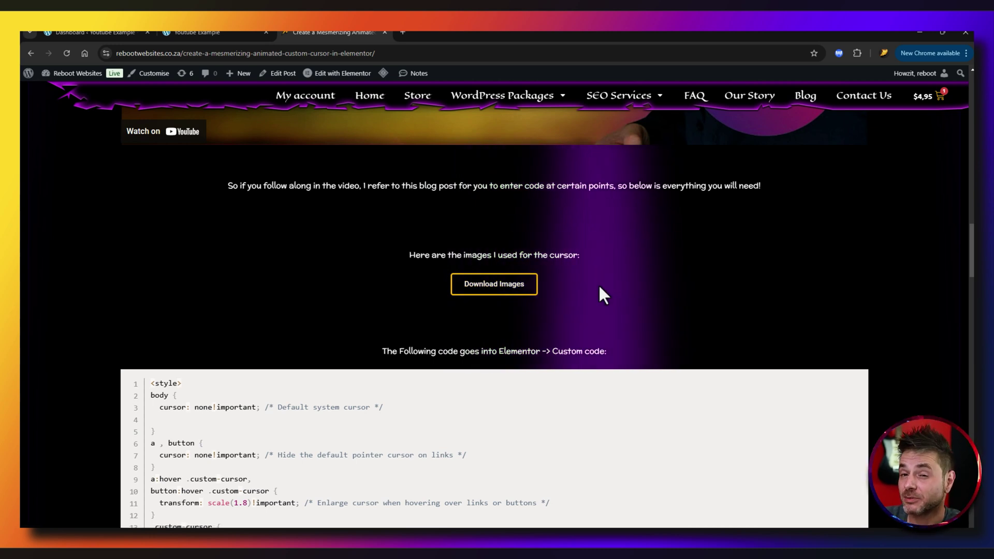
{"action": "key", "text": "ctrl+1"}
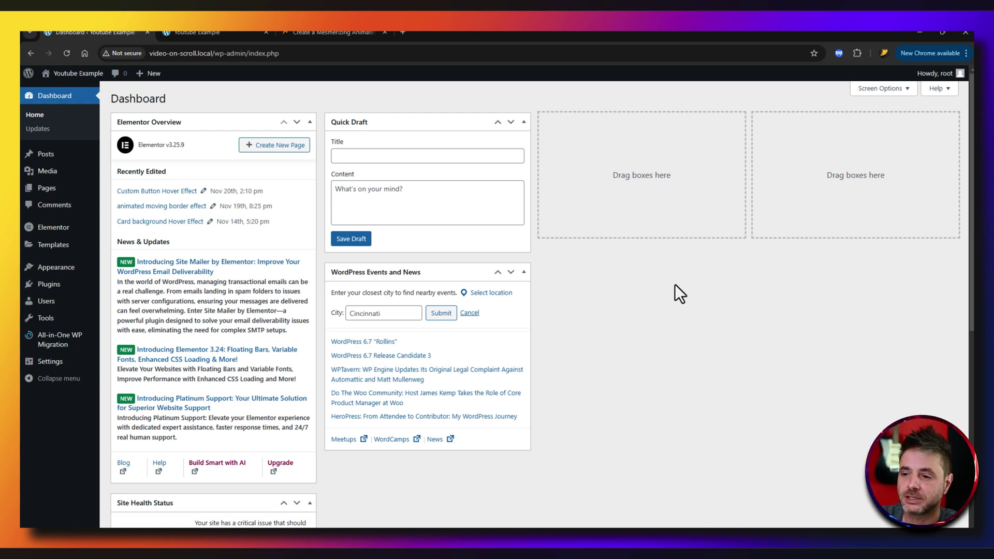
{"action": "left_click", "coordinate": [47, 171]}
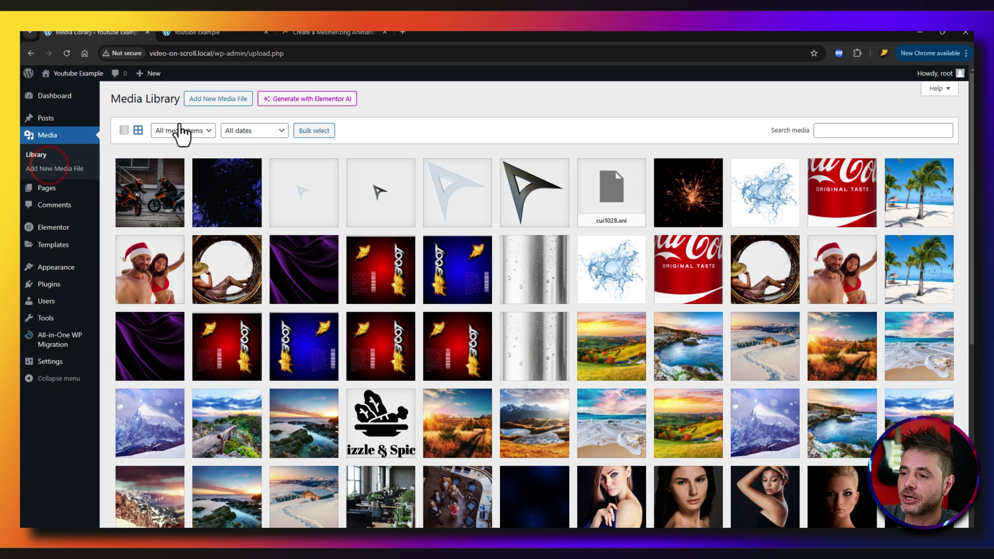
{"action": "left_click", "coordinate": [212, 101]}
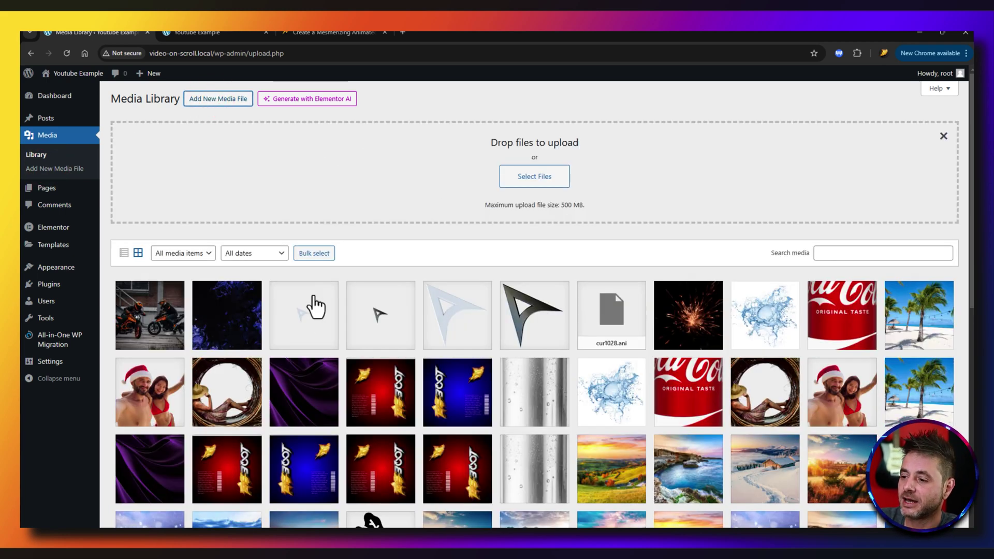
{"action": "left_click", "coordinate": [303, 310]}
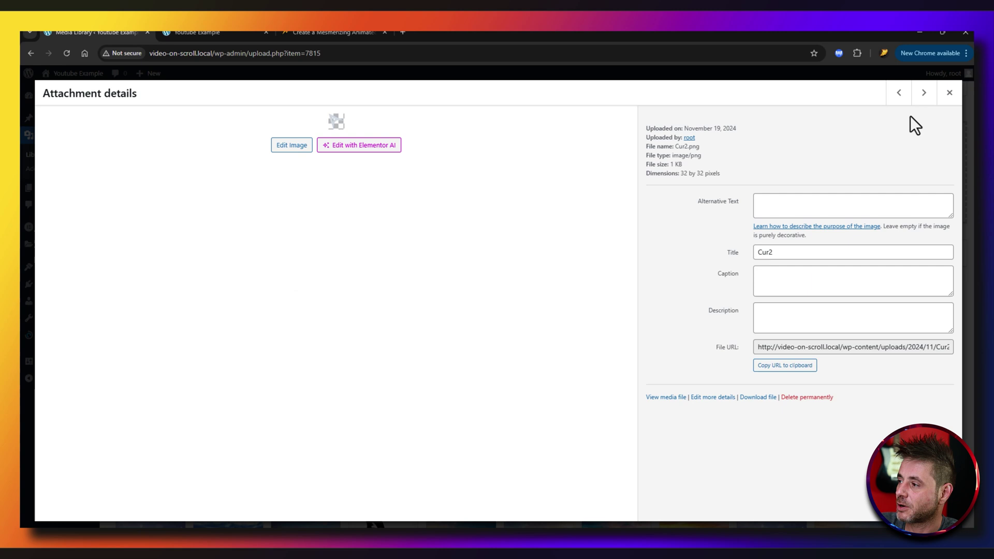
{"action": "left_click", "coordinate": [924, 93]}
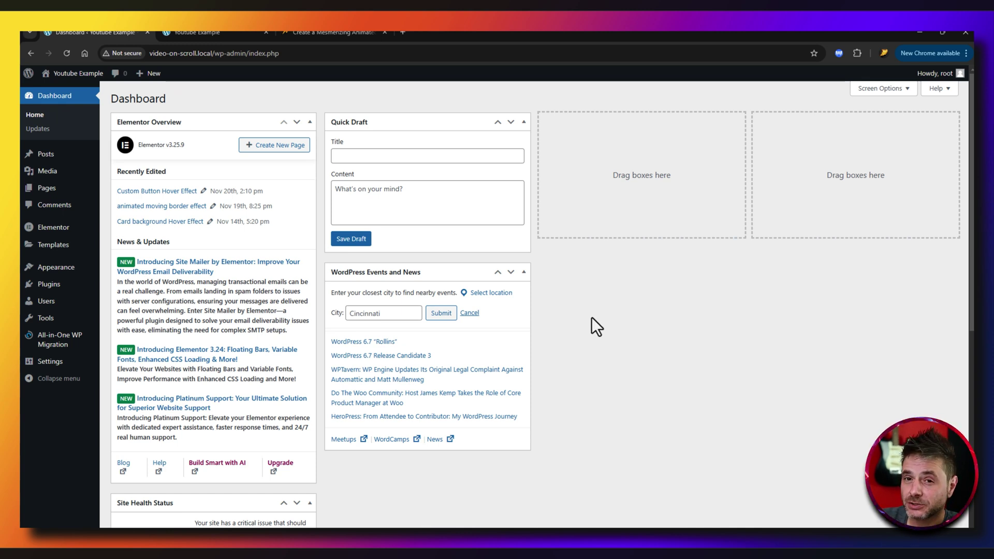
Step: Create an Elementor custom code snippet titled 'My Custom Cursor' loading at </body> - End
{"action": "mouse_move", "coordinate": [60, 228]}
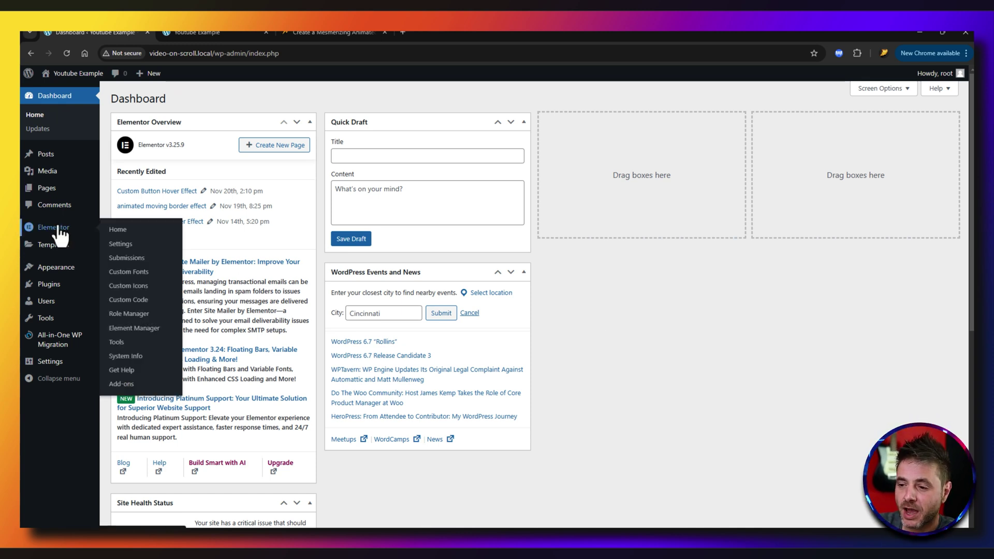
{"action": "left_click", "coordinate": [125, 301]}
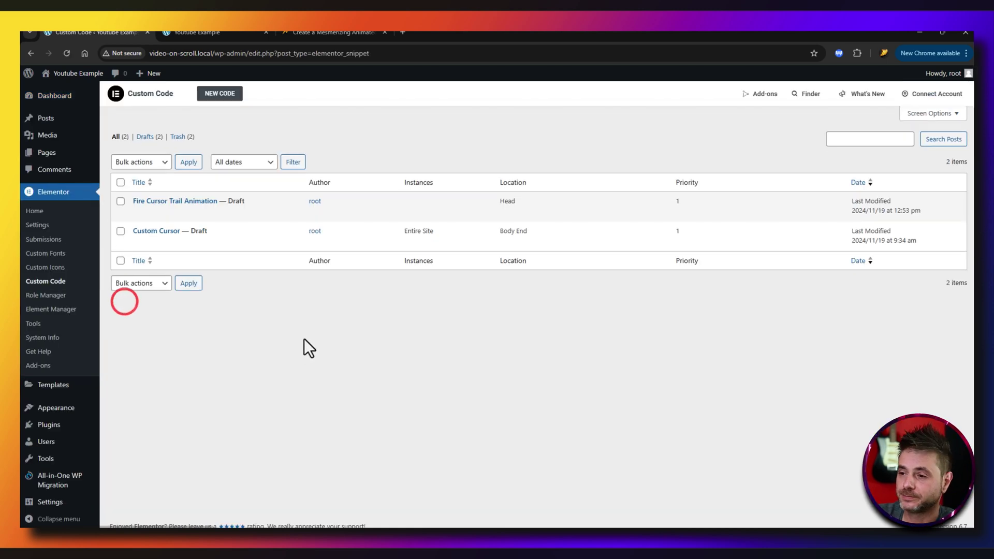
{"action": "left_click", "coordinate": [220, 94]}
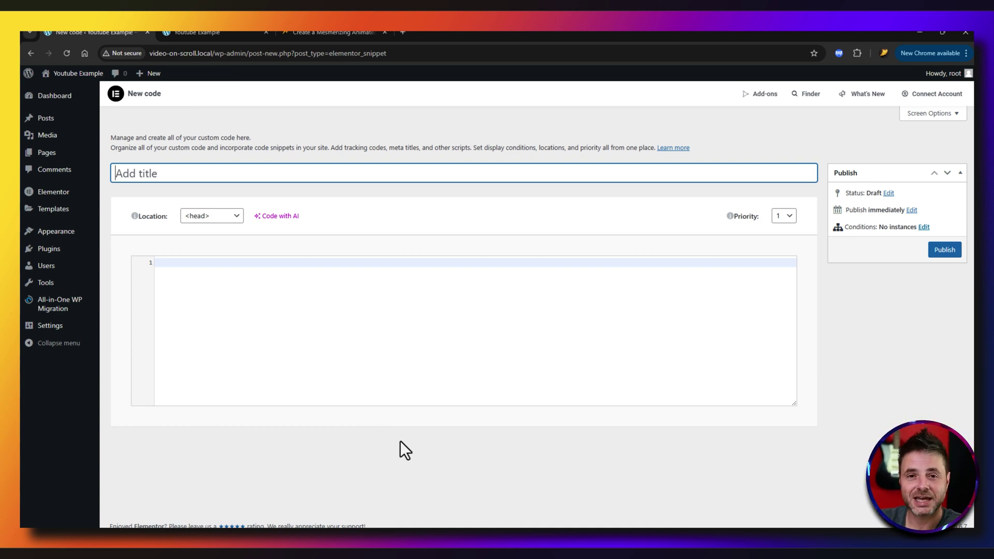
{"action": "type", "text": "My Custom Cursor"}
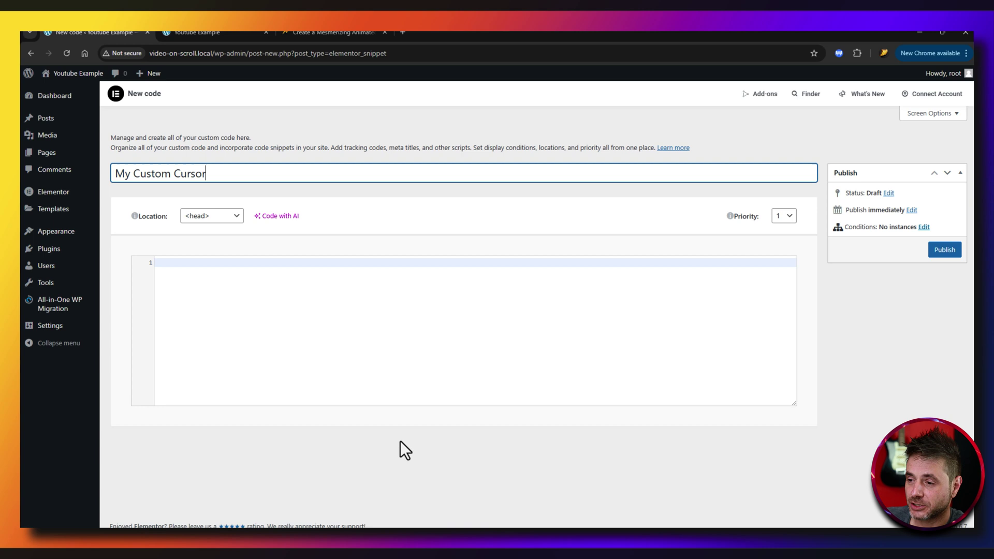
{"action": "left_click", "coordinate": [214, 220]}
{"action": "left_click", "coordinate": [204, 254]}
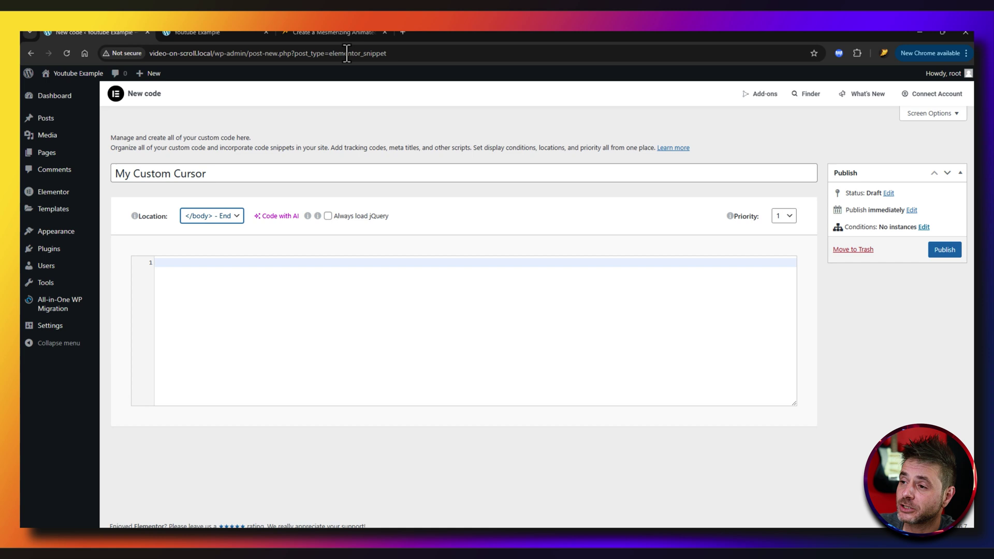
{"action": "left_click", "coordinate": [335, 34]}
{"action": "scroll", "coordinate": [346, 276], "scroll_direction": "down", "scroll_amount": 3}
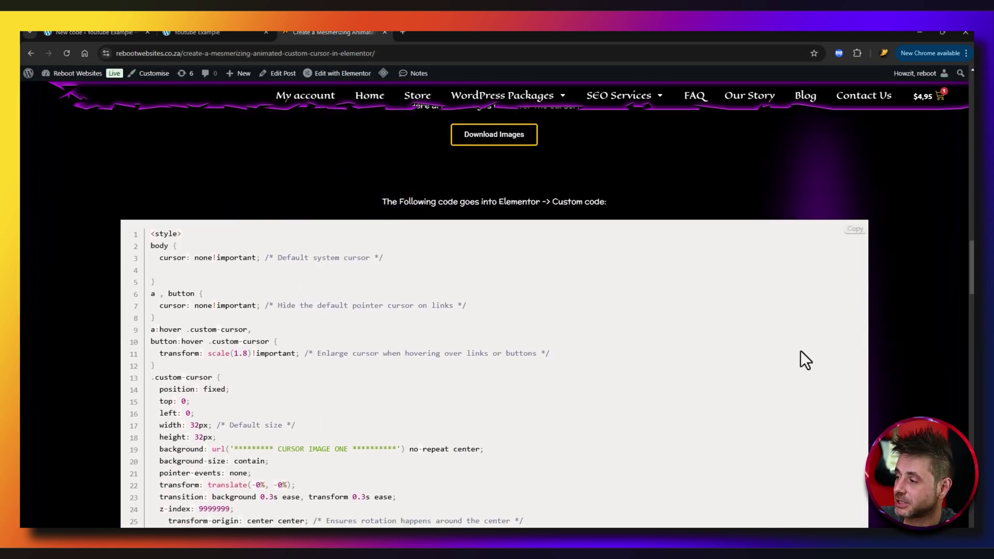
Step: Copy the tutorial's full cursor code block into the new snippet's code editor
{"action": "left_click", "coordinate": [853, 234]}
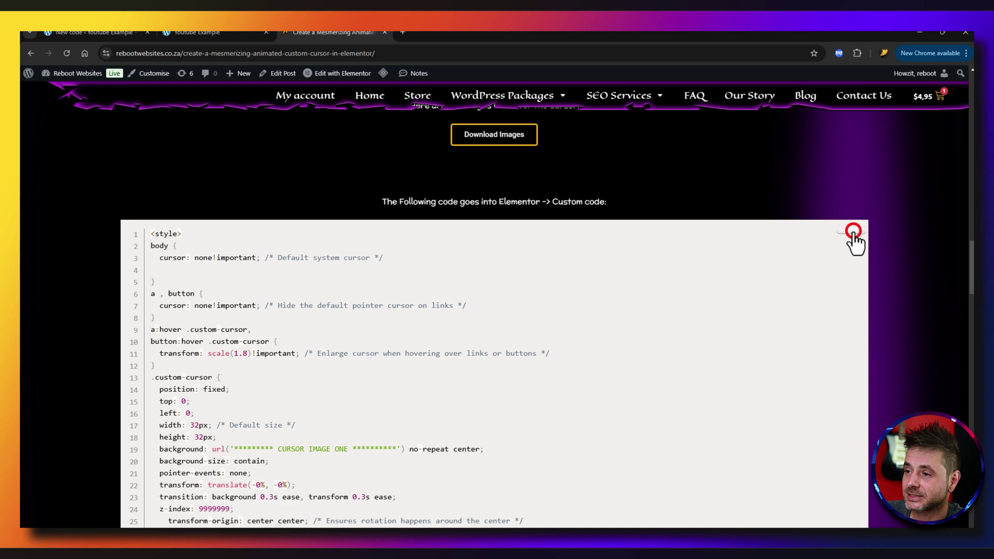
{"action": "left_click", "coordinate": [99, 32]}
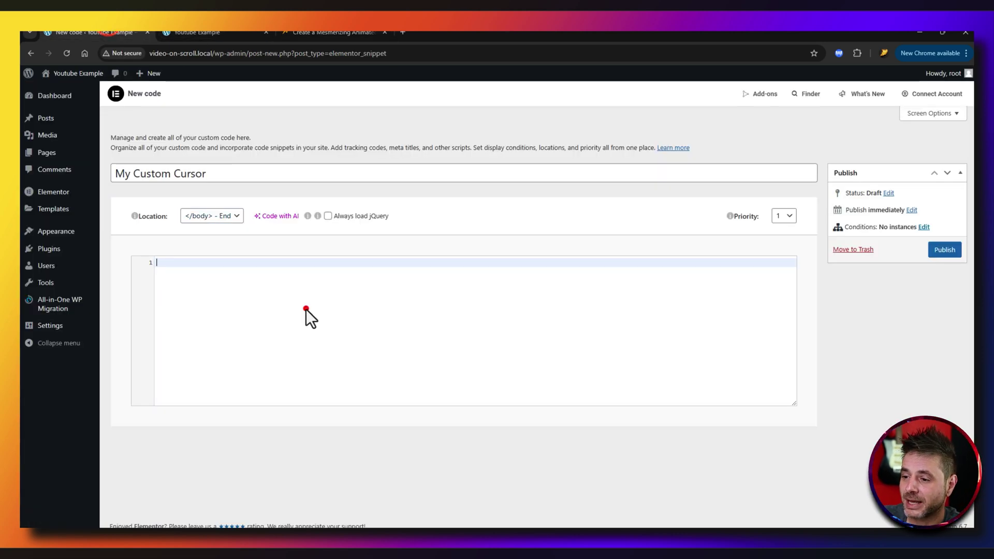
{"action": "left_click", "coordinate": [306, 309]}
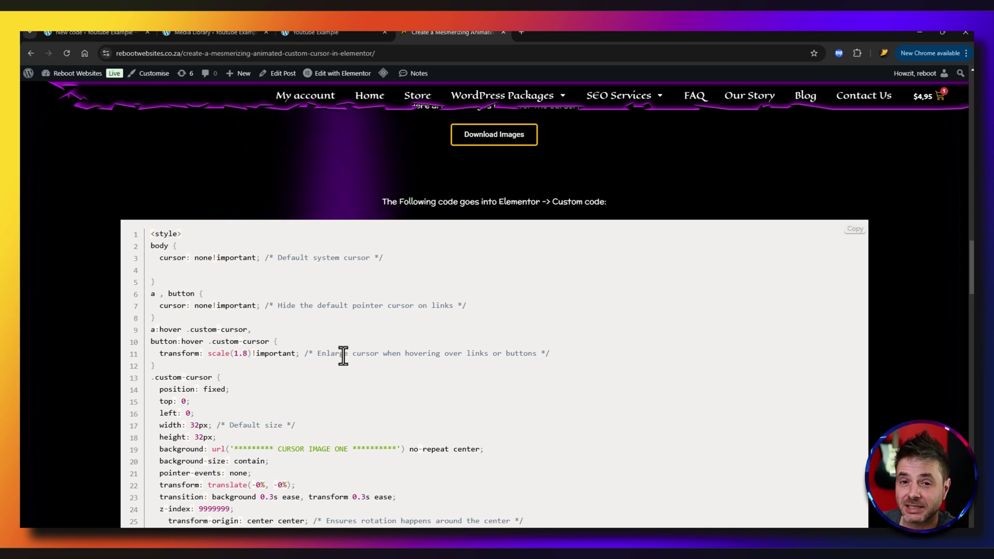
{"action": "scroll", "coordinate": [399, 374], "scroll_direction": "down", "scroll_amount": 3}
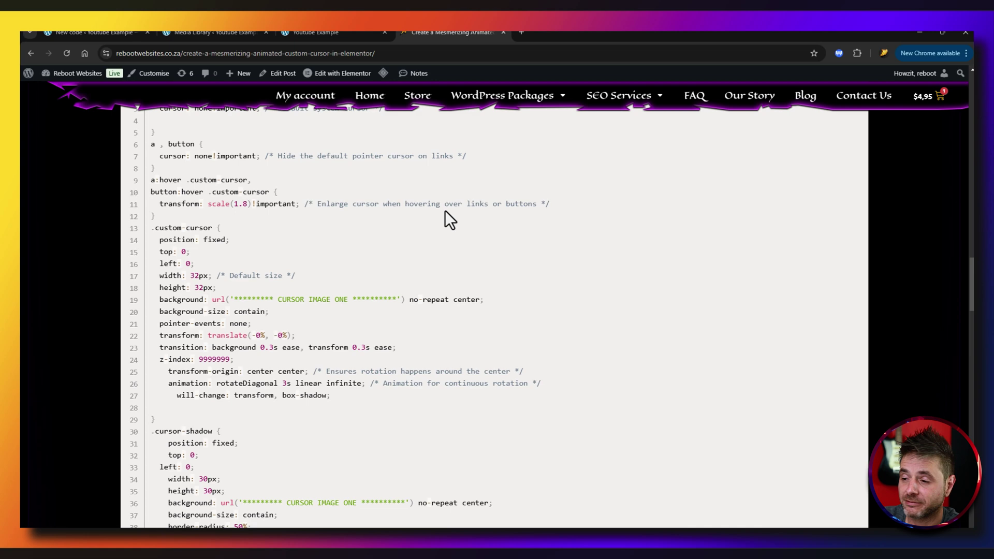
{"action": "scroll", "coordinate": [368, 304], "scroll_direction": "up", "scroll_amount": 8}
{"action": "scroll", "coordinate": [288, 244], "scroll_direction": "down", "scroll_amount": 9}
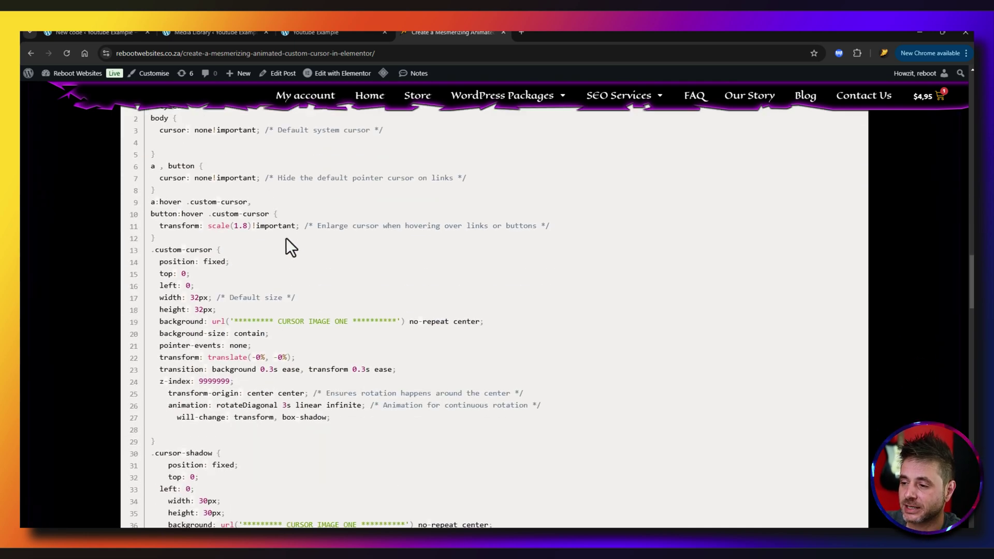
{"action": "left_click_drag", "start_coordinate": [230, 213], "coordinate": [396, 213]}
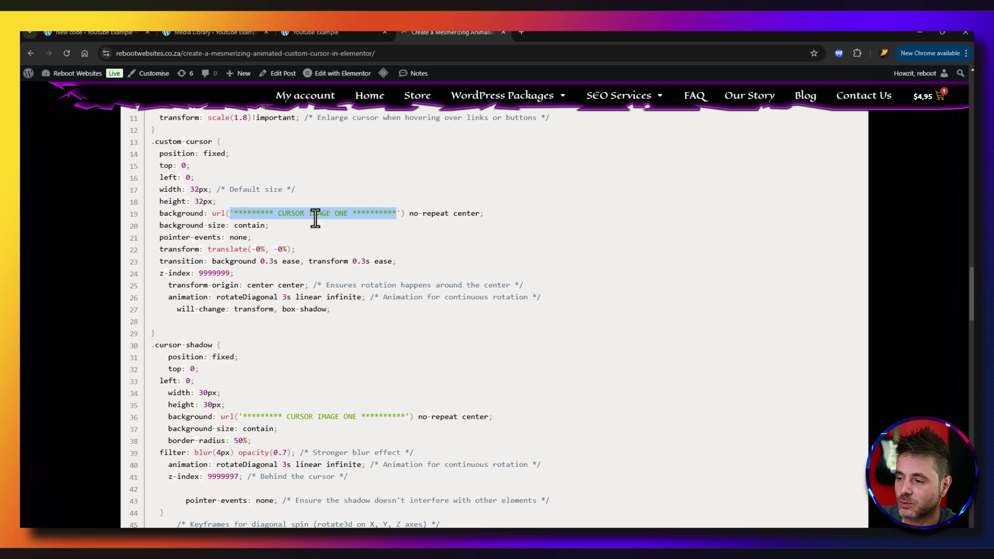
{"action": "scroll", "coordinate": [336, 233], "scroll_direction": "down", "scroll_amount": 3}
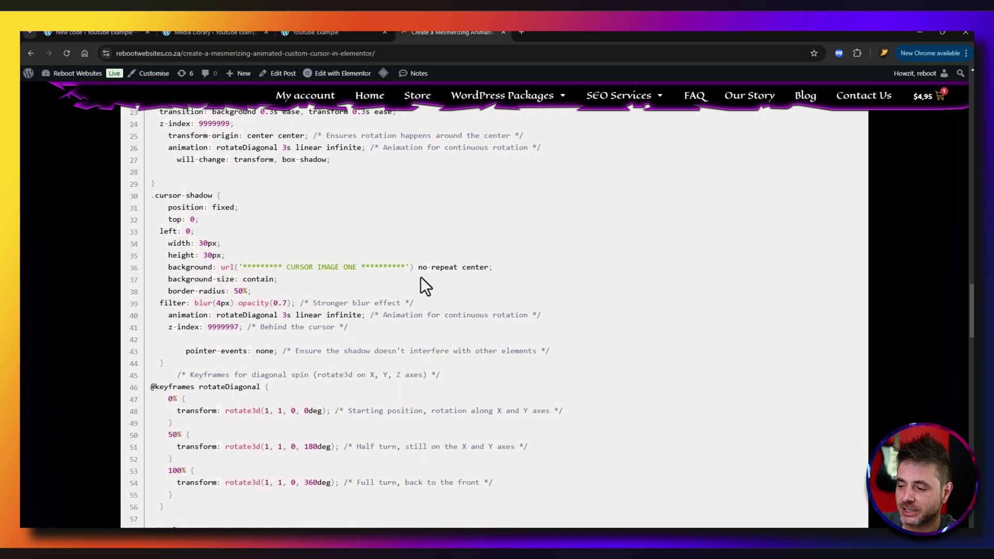
{"action": "scroll", "coordinate": [554, 306], "scroll_direction": "down", "scroll_amount": 8}
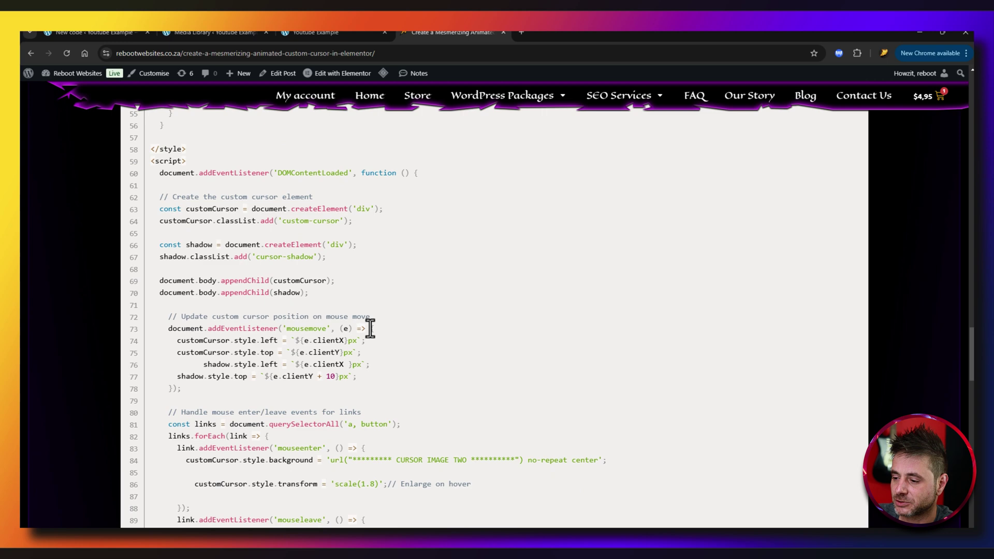
{"action": "scroll", "coordinate": [370, 328], "scroll_direction": "down", "scroll_amount": 4}
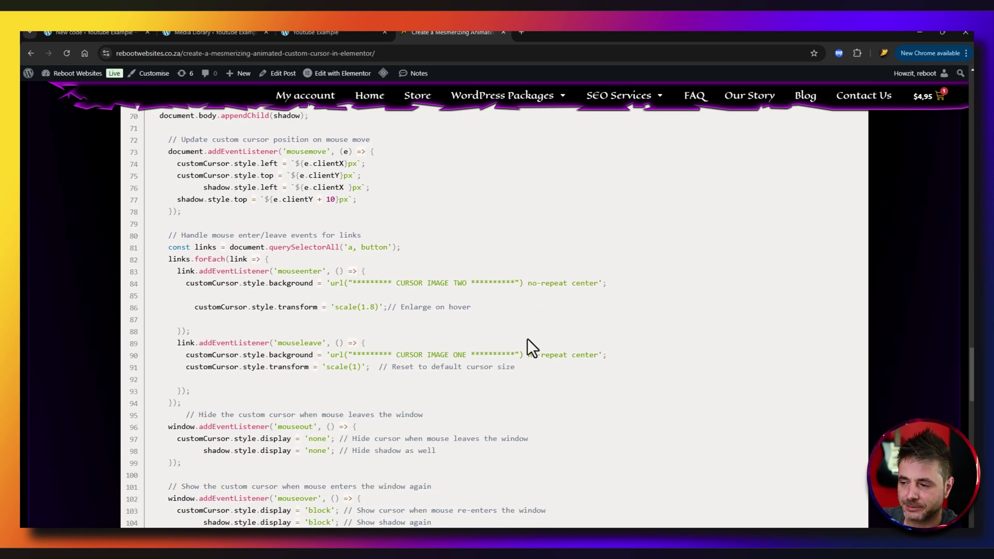
{"action": "scroll", "coordinate": [468, 330], "scroll_direction": "up", "scroll_amount": 20}
{"action": "scroll", "coordinate": [456, 288], "scroll_direction": "down", "scroll_amount": 5}
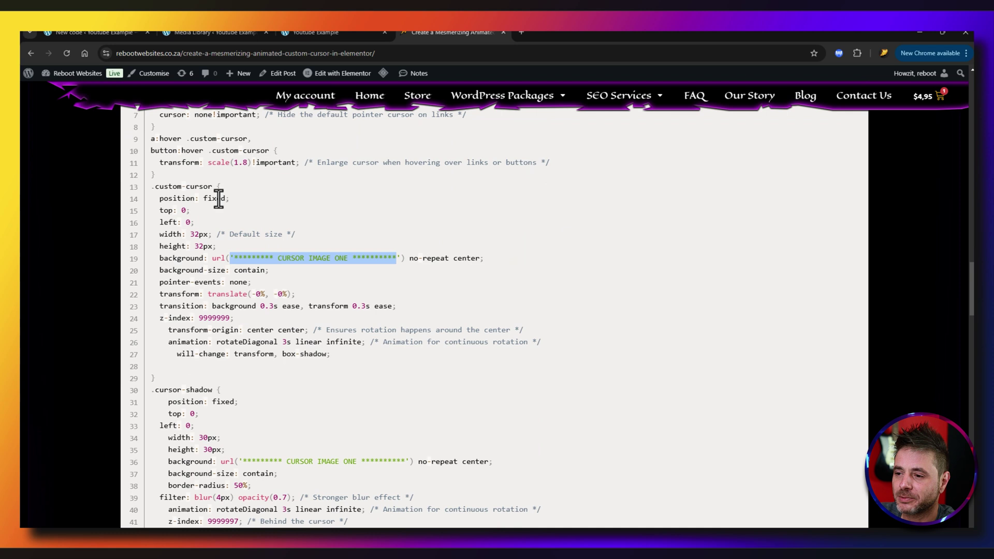
{"action": "left_click_drag", "start_coordinate": [150, 185], "coordinate": [216, 378]}
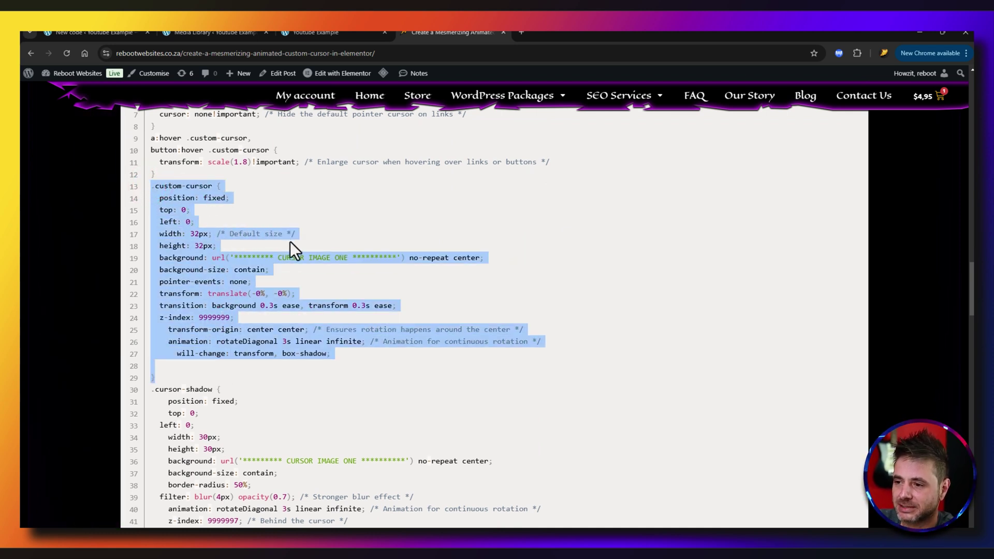
{"action": "scroll", "coordinate": [290, 242], "scroll_direction": "up", "scroll_amount": 2}
{"action": "scroll", "coordinate": [283, 251], "scroll_direction": "down", "scroll_amount": 4}
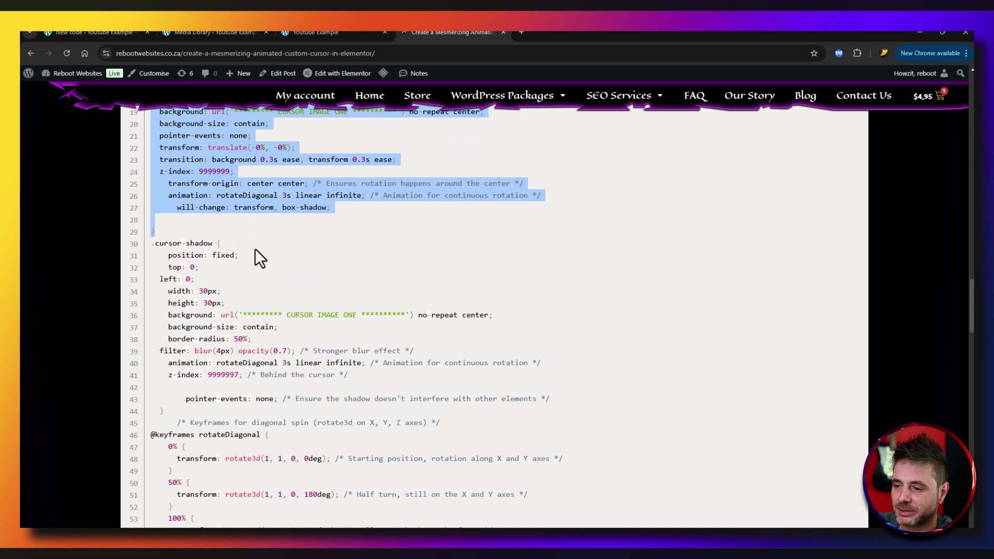
{"action": "left_click_drag", "start_coordinate": [148, 221], "coordinate": [216, 389]}
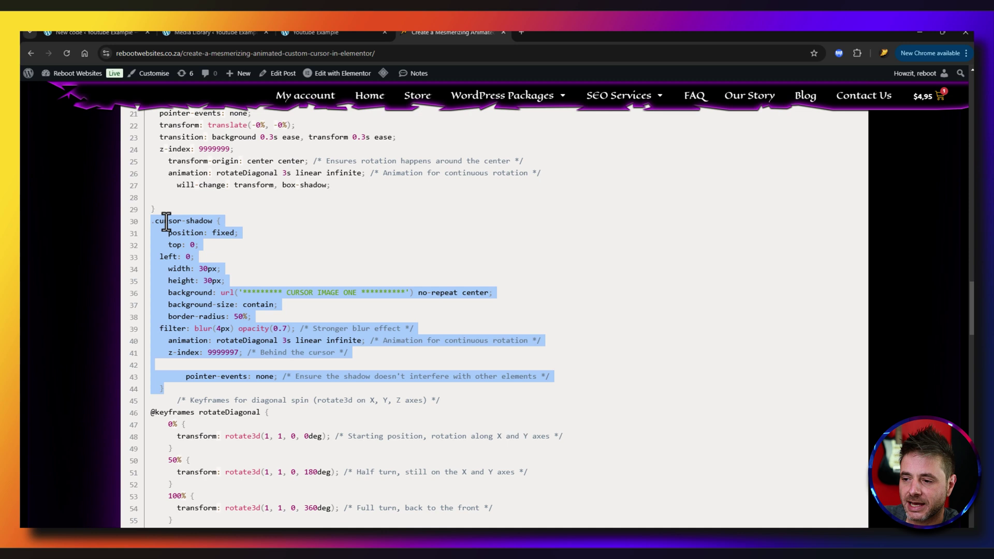
{"action": "mouse_move", "coordinate": [156, 220]}
{"action": "left_mouse_down"}
{"action": "mouse_move", "coordinate": [207, 220]}
{"action": "mouse_move", "coordinate": [150, 219]}
{"action": "left_mouse_up"}
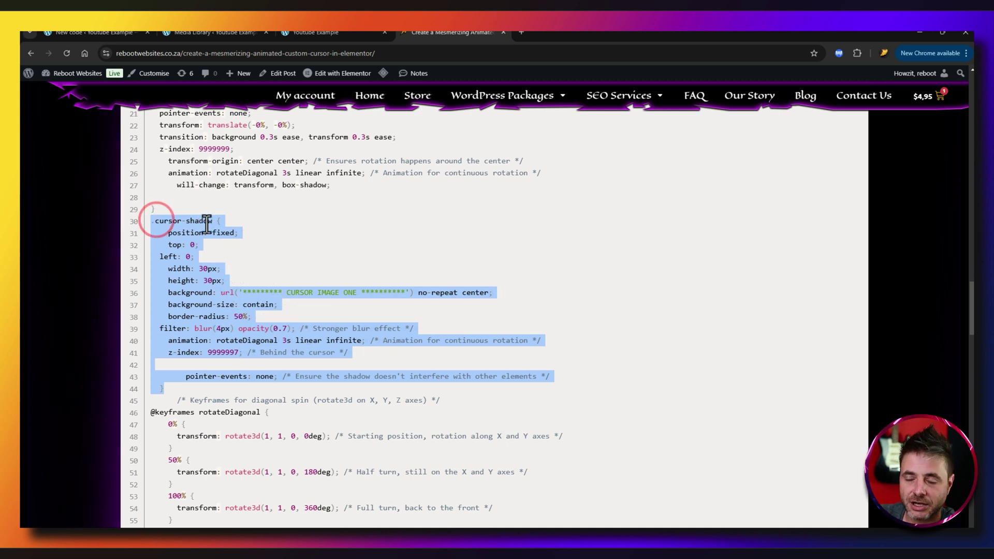
{"action": "left_click", "coordinate": [328, 205]}
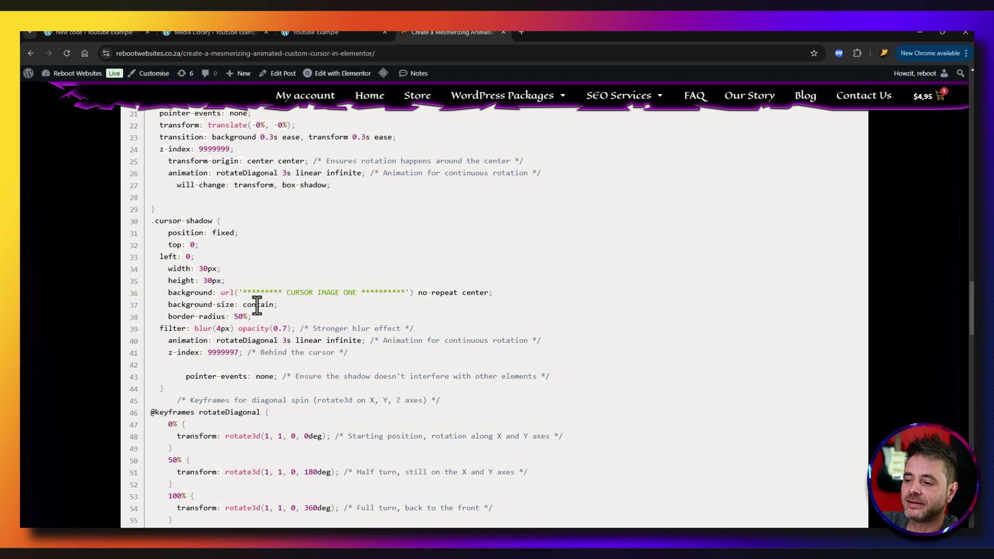
{"action": "left_click", "coordinate": [165, 340]}
{"action": "left_click_drag", "start_coordinate": [169, 341], "coordinate": [550, 343]}
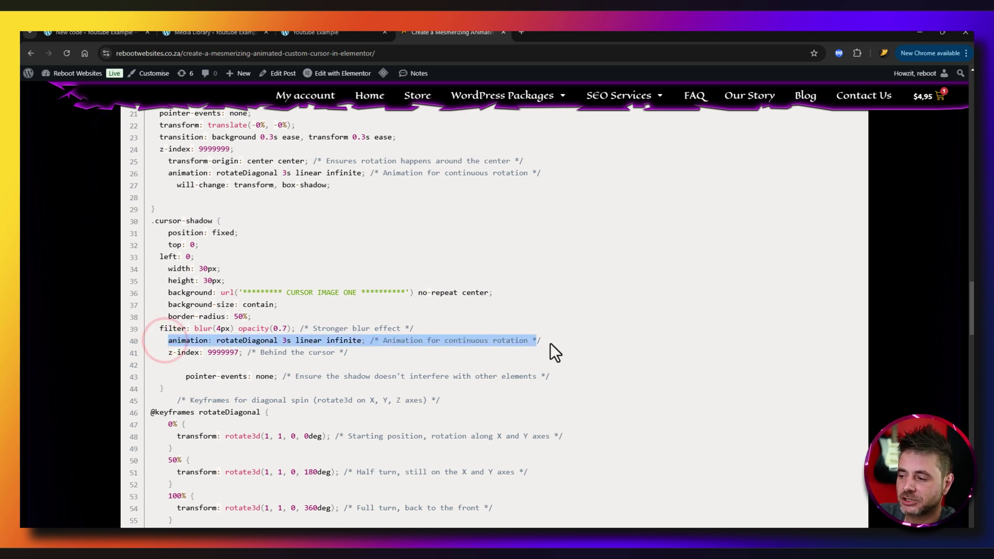
{"action": "left_click", "coordinate": [166, 172]}
{"action": "scroll", "coordinate": [167, 173], "scroll_direction": "up", "scroll_amount": 3}
{"action": "left_click_drag", "start_coordinate": [164, 325], "coordinate": [561, 326]}
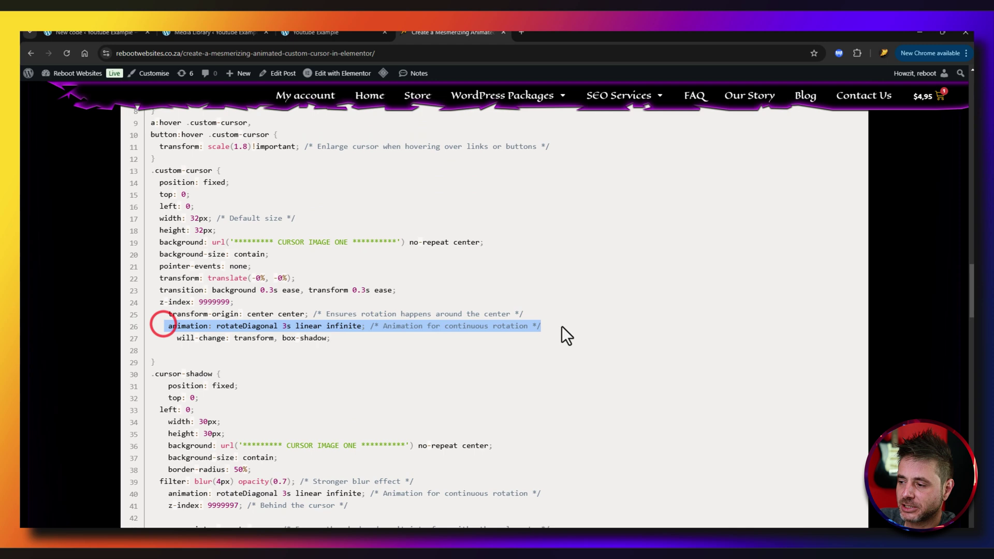
{"action": "scroll", "coordinate": [173, 263], "scroll_direction": "down", "scroll_amount": 3}
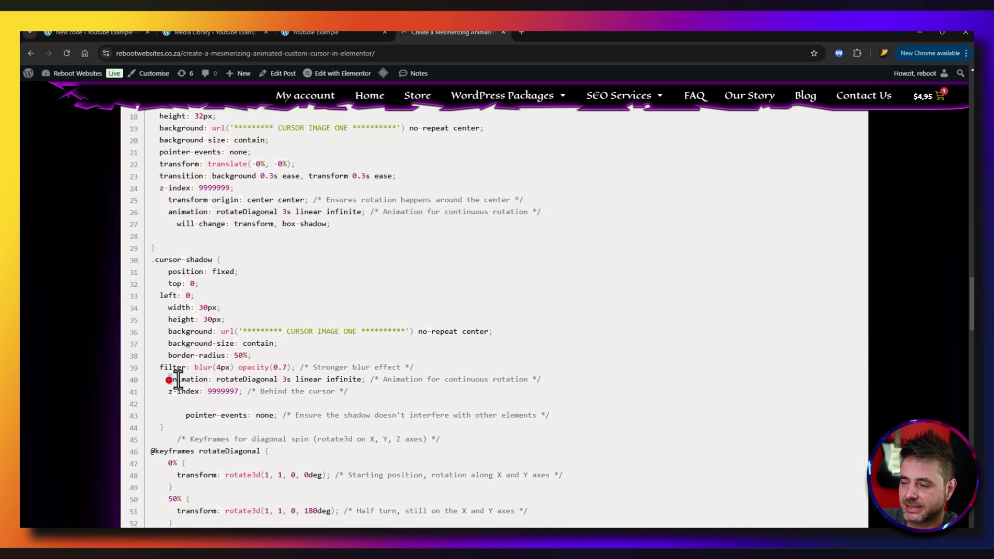
{"action": "triple_click", "coordinate": [171, 379]}
{"action": "left_click", "coordinate": [356, 29]}
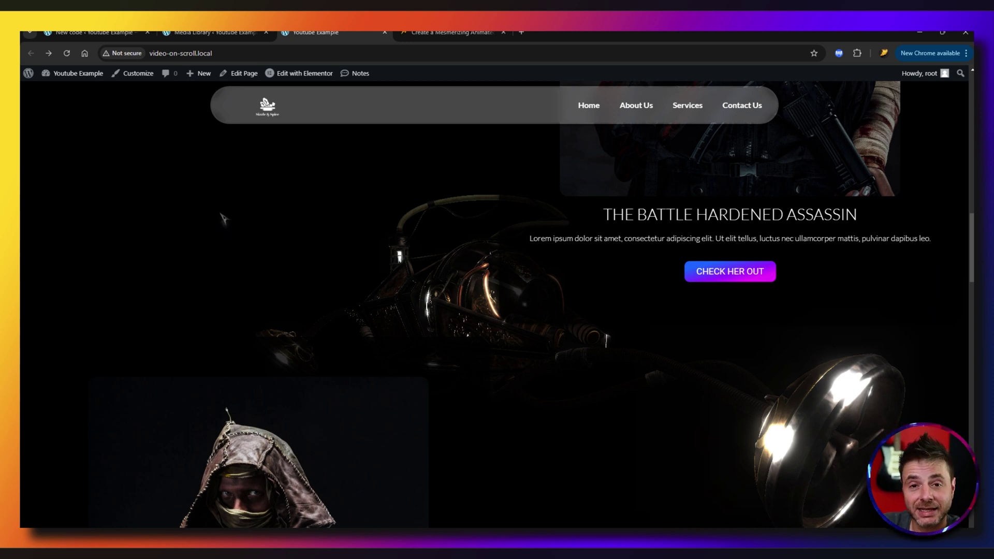
{"action": "key", "text": "ctrl+Tab"}
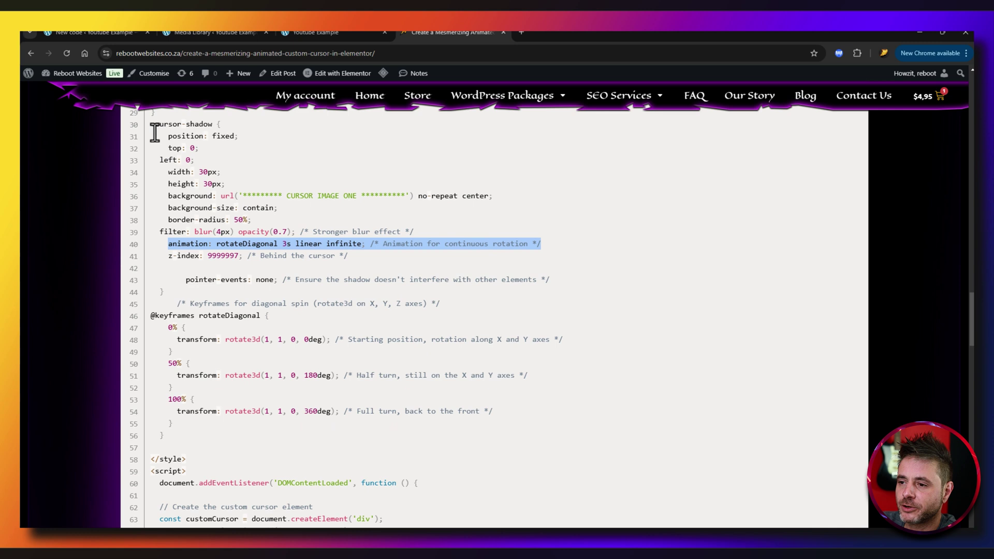
{"action": "left_click_drag", "start_coordinate": [150, 124], "coordinate": [216, 124]}
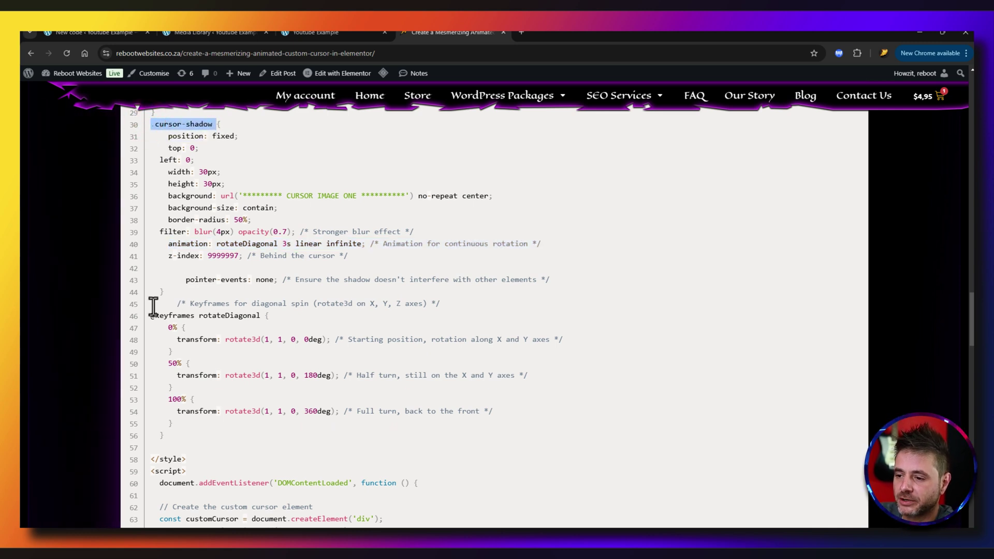
{"action": "left_click_drag", "start_coordinate": [149, 315], "coordinate": [225, 434]}
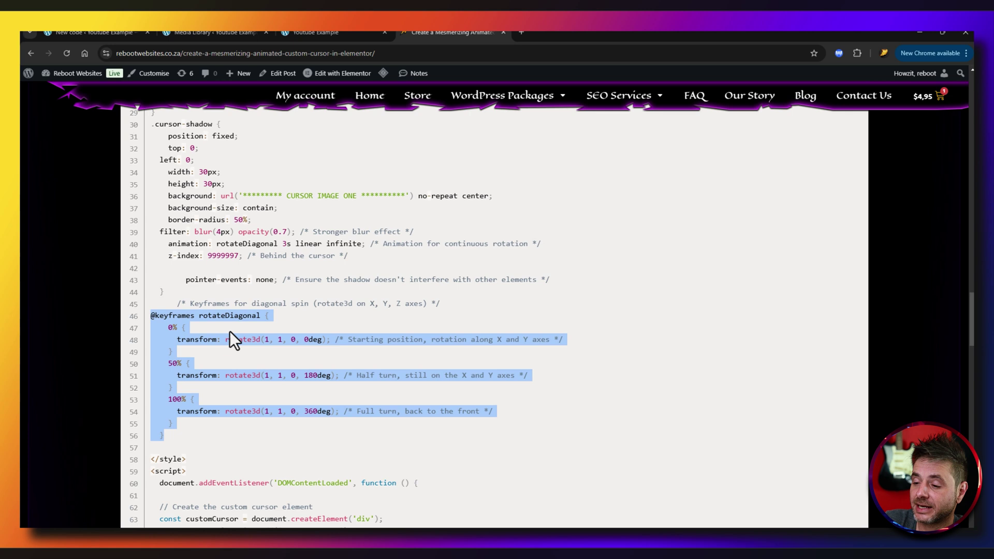
{"action": "scroll", "coordinate": [232, 324], "scroll_direction": "down", "scroll_amount": 1}
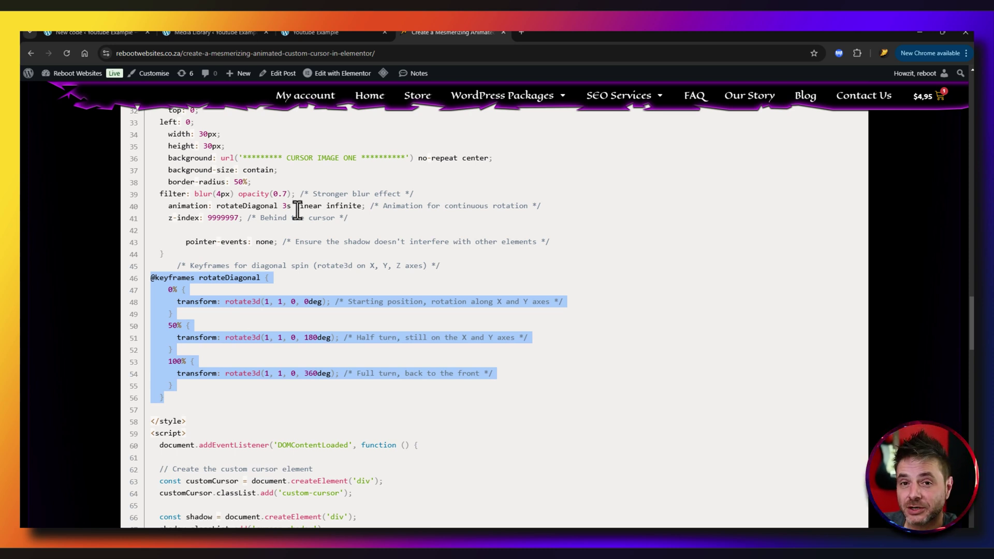
Step: Copy the Cur1.png file URL from the media library's attachment details
{"action": "left_click", "coordinate": [131, 32]}
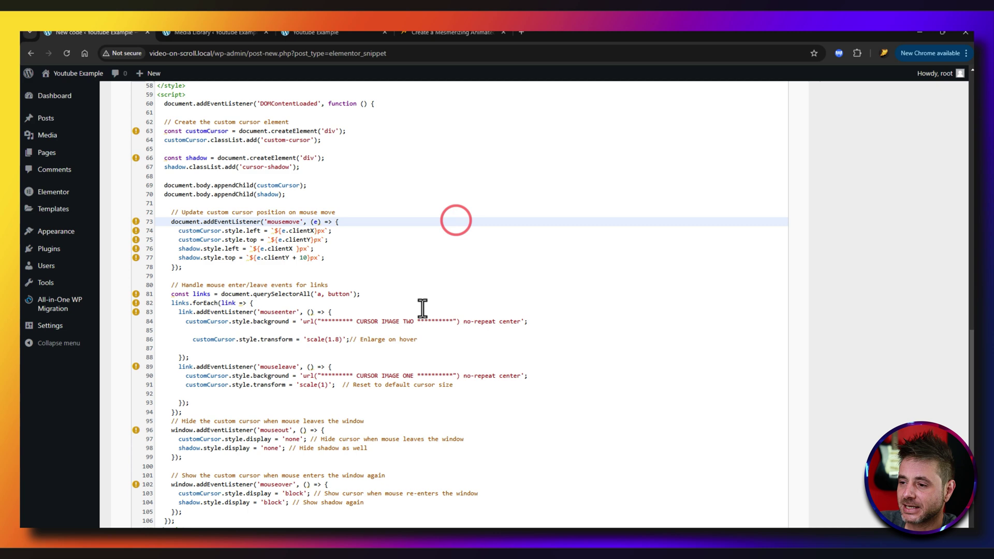
{"action": "scroll", "coordinate": [427, 327], "scroll_direction": "up", "scroll_amount": 10}
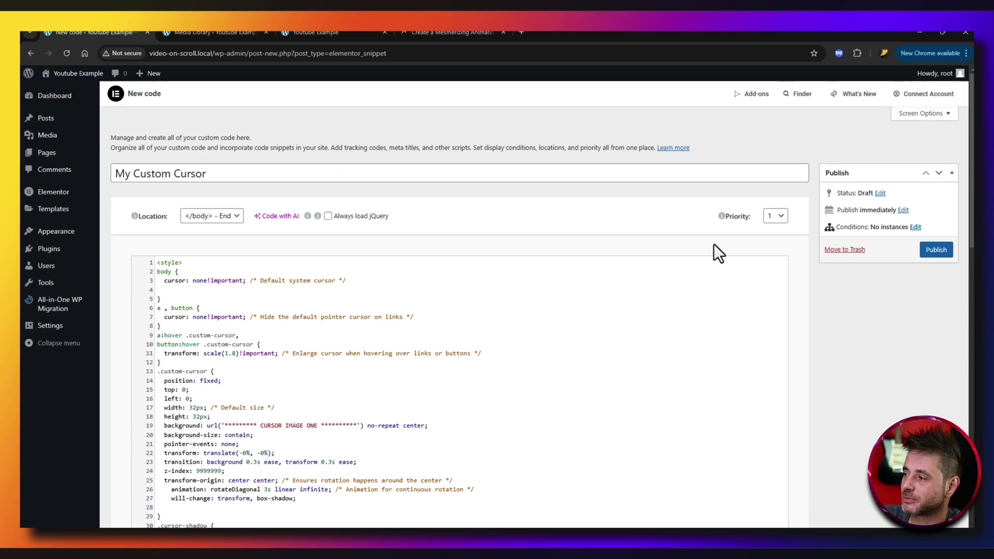
{"action": "scroll", "coordinate": [362, 342], "scroll_direction": "down", "scroll_amount": 3}
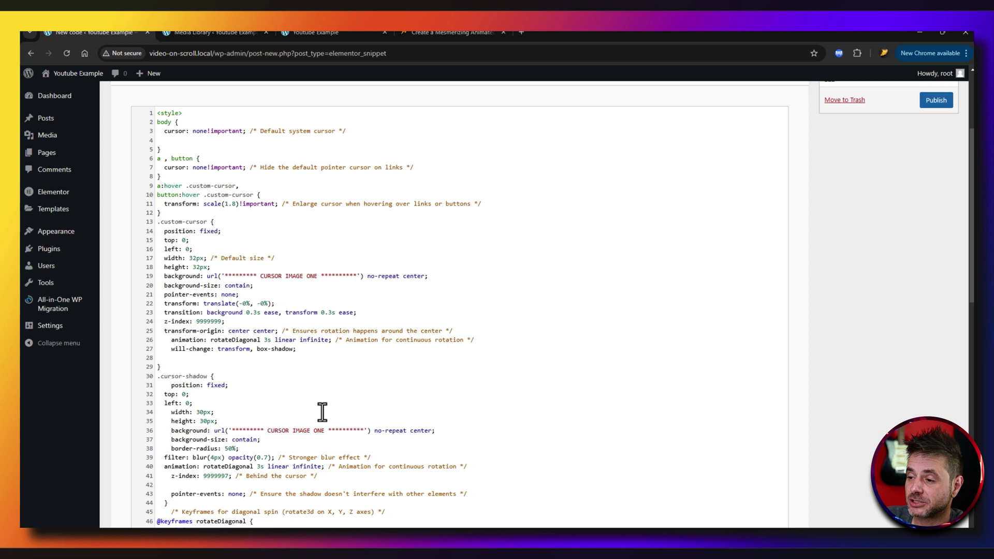
{"action": "left_click_drag", "start_coordinate": [260, 276], "coordinate": [321, 276]}
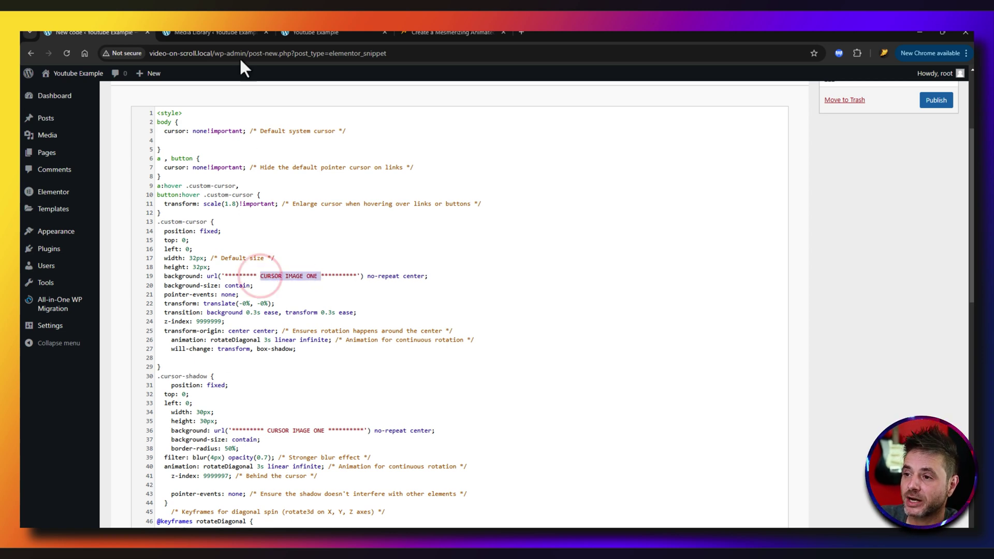
{"action": "left_click", "coordinate": [217, 33]}
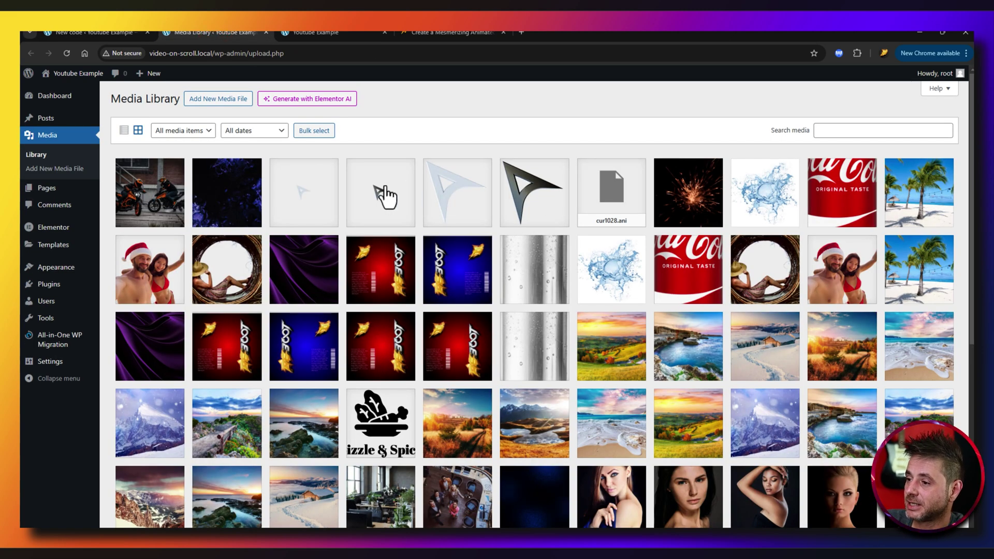
{"action": "left_click", "coordinate": [383, 185]}
{"action": "left_click", "coordinate": [784, 365]}
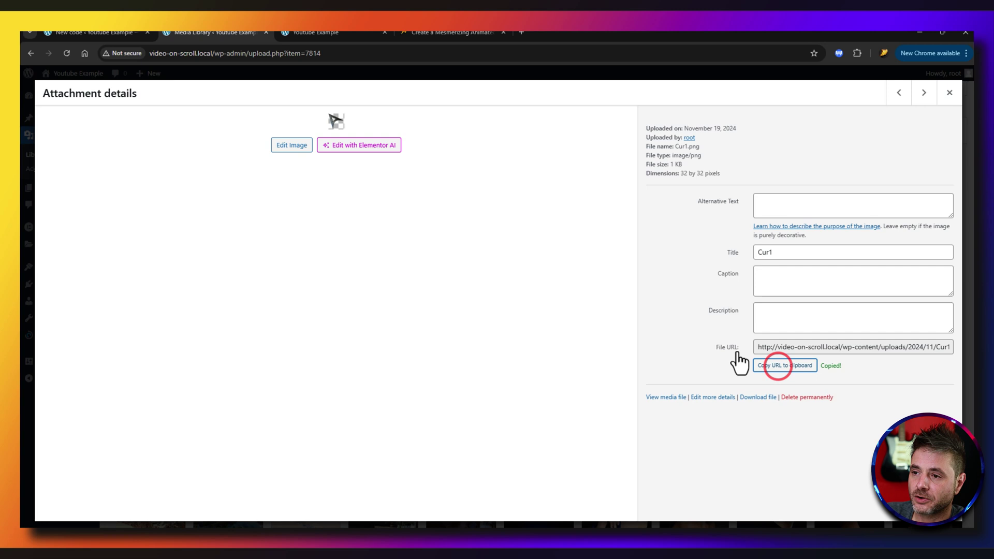
Step: Replace the CURSOR IMAGE ONE placeholders on lines 19, 36 and 90 with the Cur1.png URL
{"action": "left_click", "coordinate": [120, 33]}
{"action": "left_click_drag", "start_coordinate": [356, 276], "coordinate": [222, 276]}
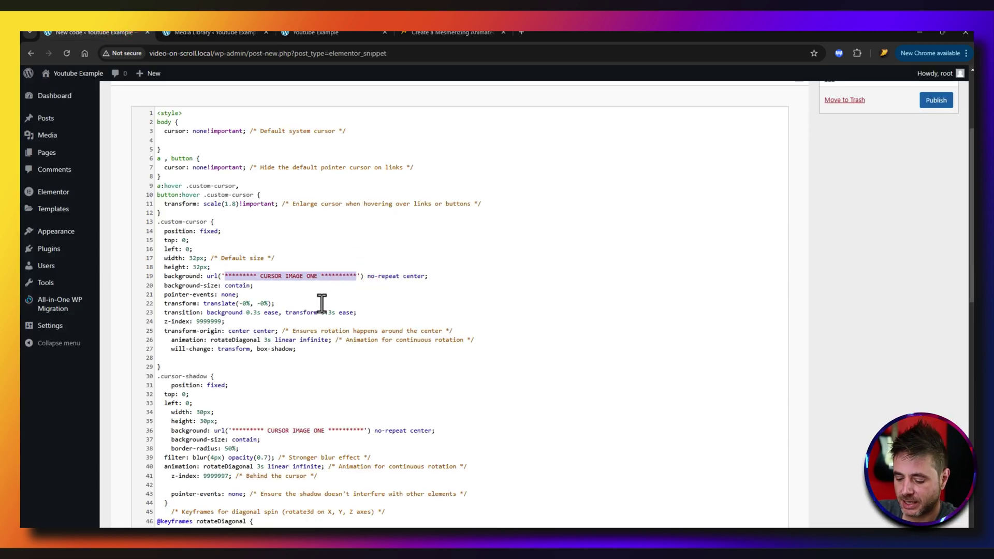
{"action": "key", "text": "ctrl+v"}
{"action": "scroll", "coordinate": [322, 304], "scroll_direction": "down", "scroll_amount": 3}
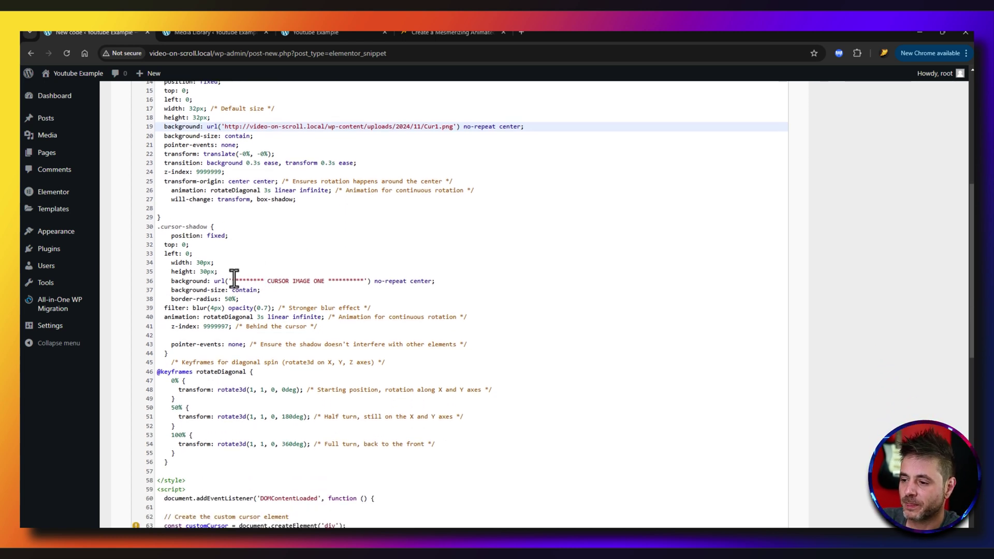
{"action": "left_click_drag", "start_coordinate": [231, 281], "coordinate": [361, 282]}
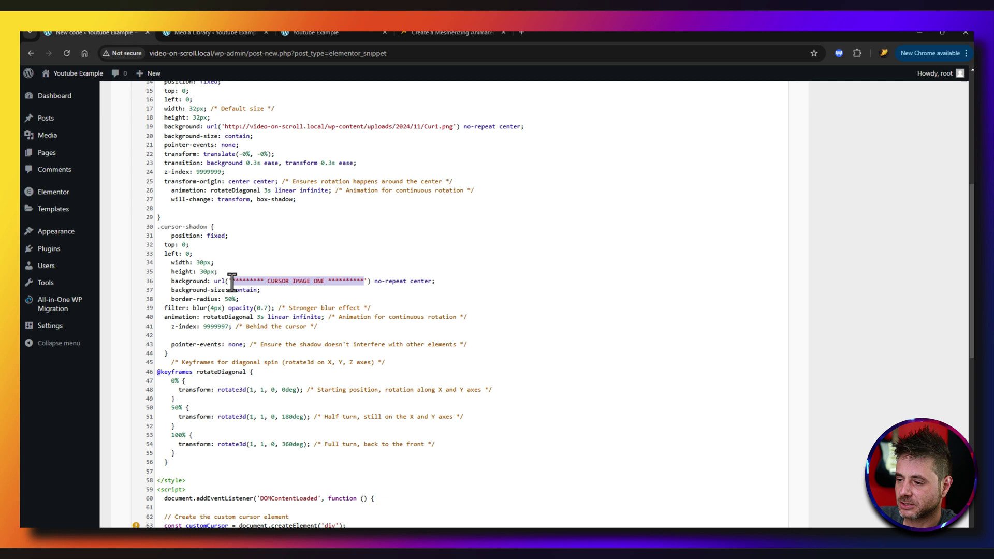
{"action": "key", "text": "ctrl+v"}
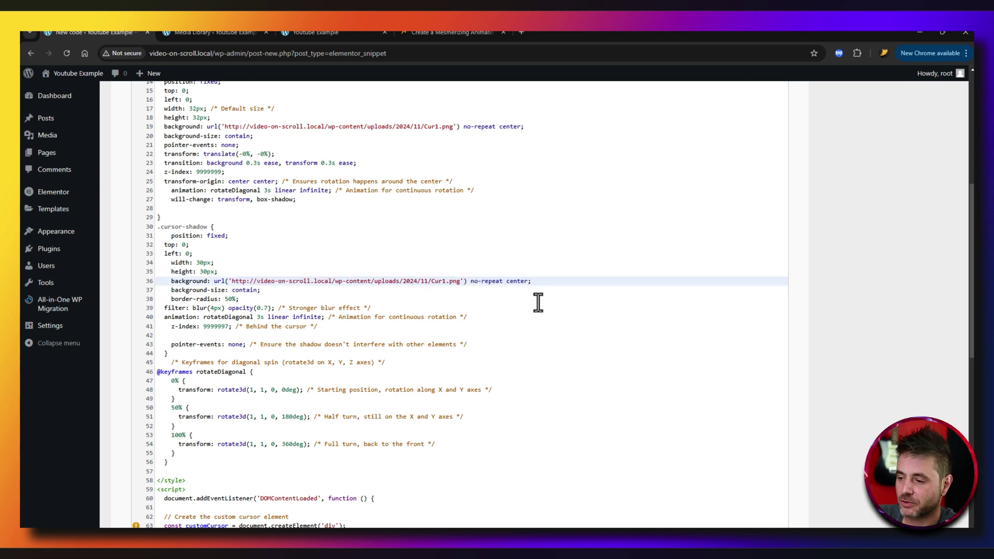
{"action": "scroll", "coordinate": [538, 303], "scroll_direction": "down", "scroll_amount": 8}
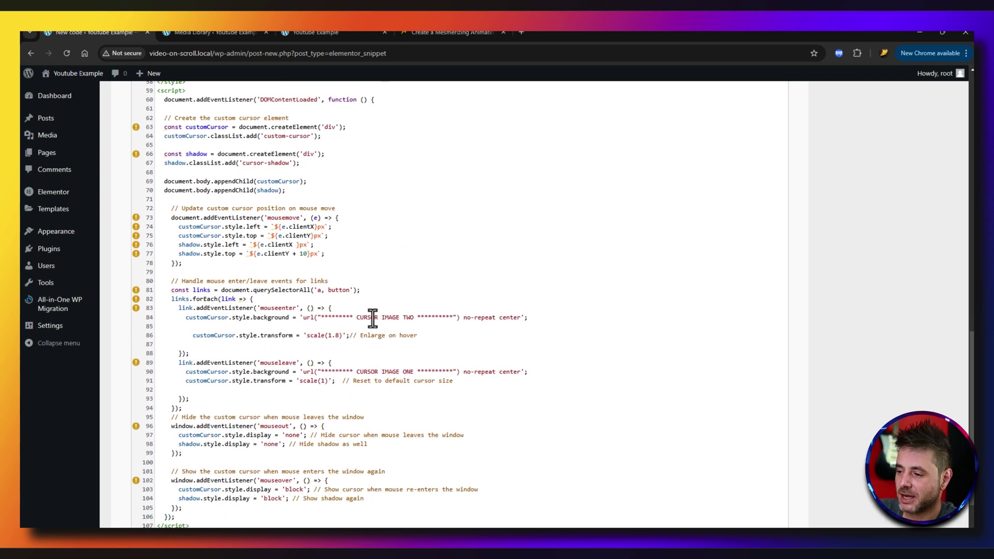
{"action": "left_click_drag", "start_coordinate": [356, 317], "coordinate": [414, 317]}
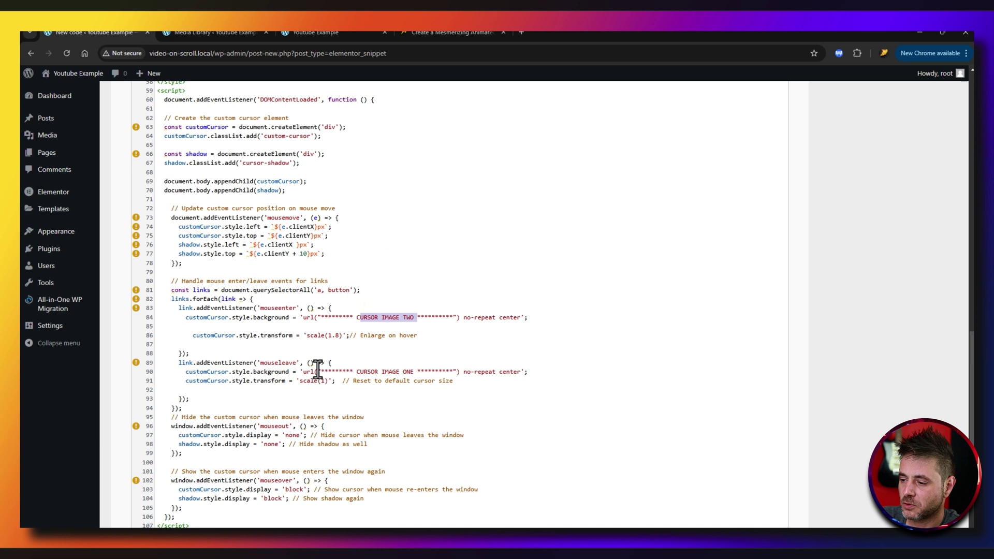
{"action": "left_click_drag", "start_coordinate": [321, 371], "coordinate": [456, 372]}
{"action": "key", "text": "ctrl+v"}
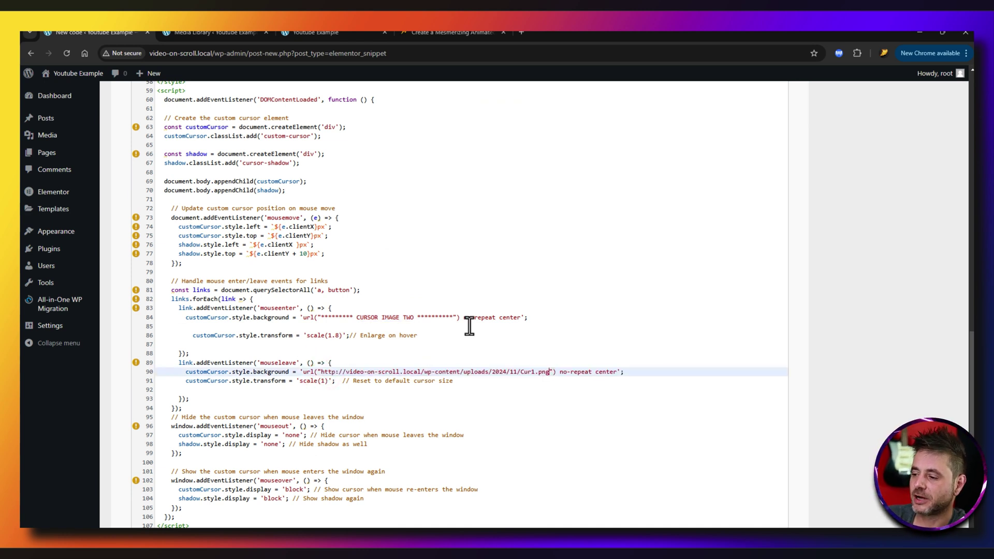
Step: Replace the CURSOR IMAGE TWO placeholder on line 84 with the Cur2.png file URL
{"action": "left_click", "coordinate": [199, 31]}
{"action": "left_click", "coordinate": [899, 94]}
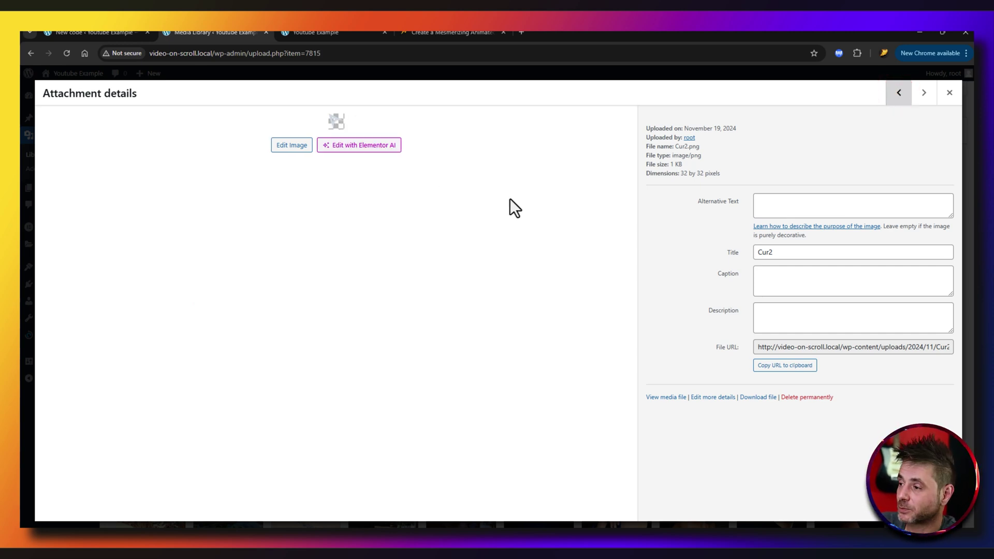
{"action": "left_click", "coordinate": [772, 365]}
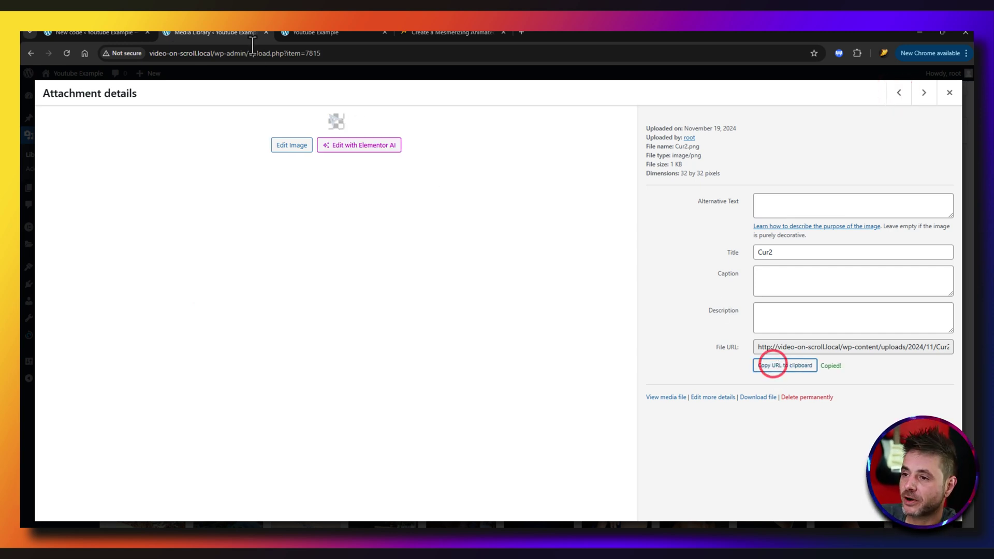
{"action": "left_click", "coordinate": [104, 33]}
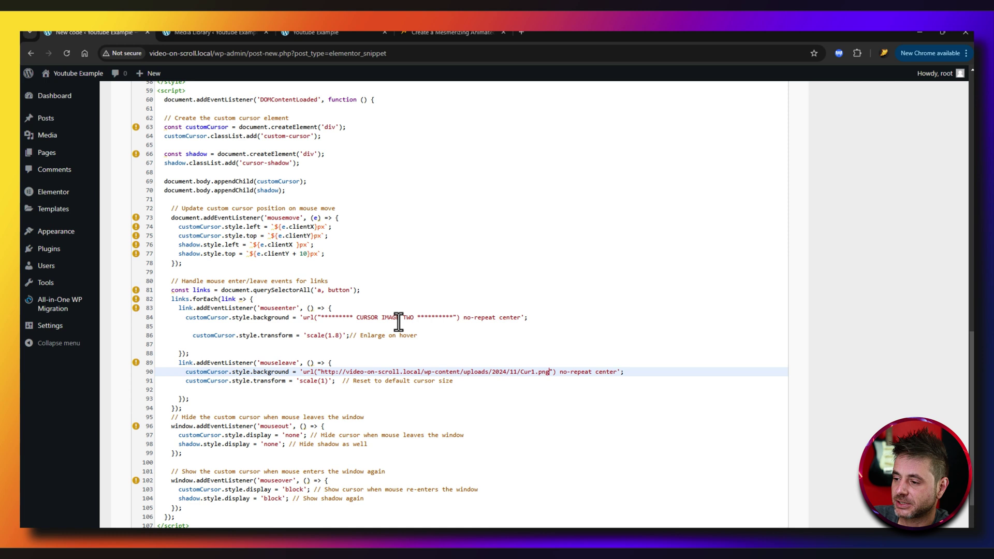
{"action": "left_click_drag", "start_coordinate": [453, 317], "coordinate": [322, 317]}
{"action": "key", "text": "ctrl+v"}
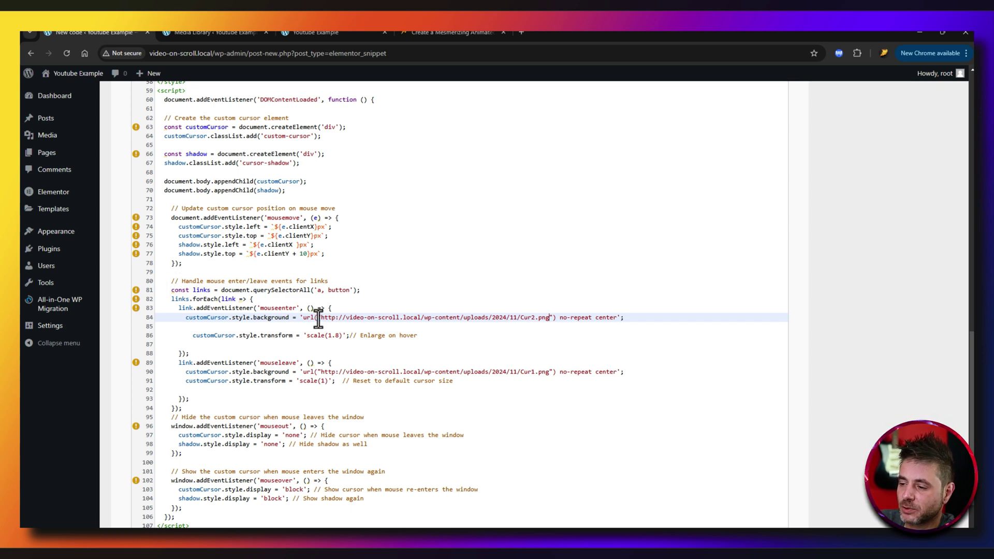
Step: Review the pasted Cur1.png URL in line 36's shadow background
{"action": "scroll", "coordinate": [317, 311], "scroll_direction": "up", "scroll_amount": 6}
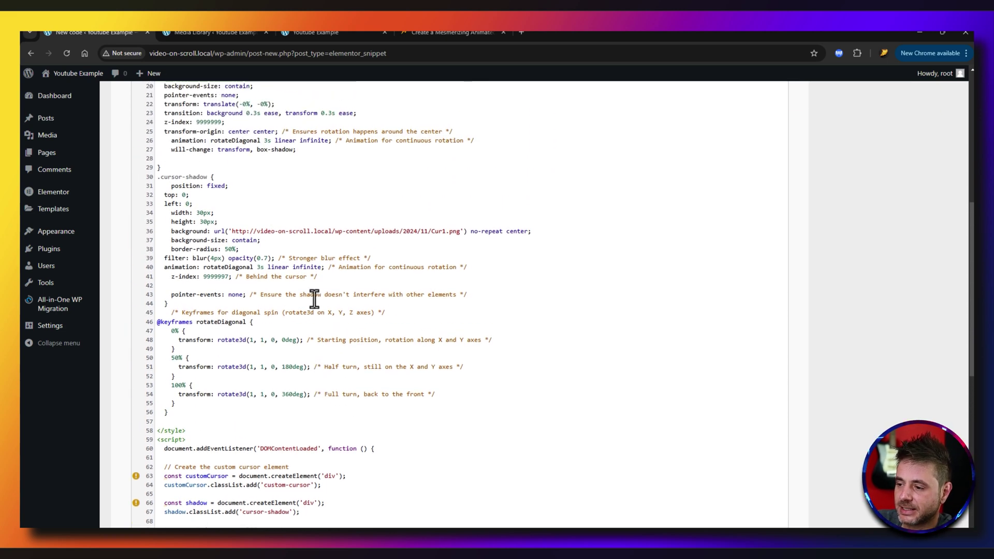
{"action": "left_click", "coordinate": [228, 227]}
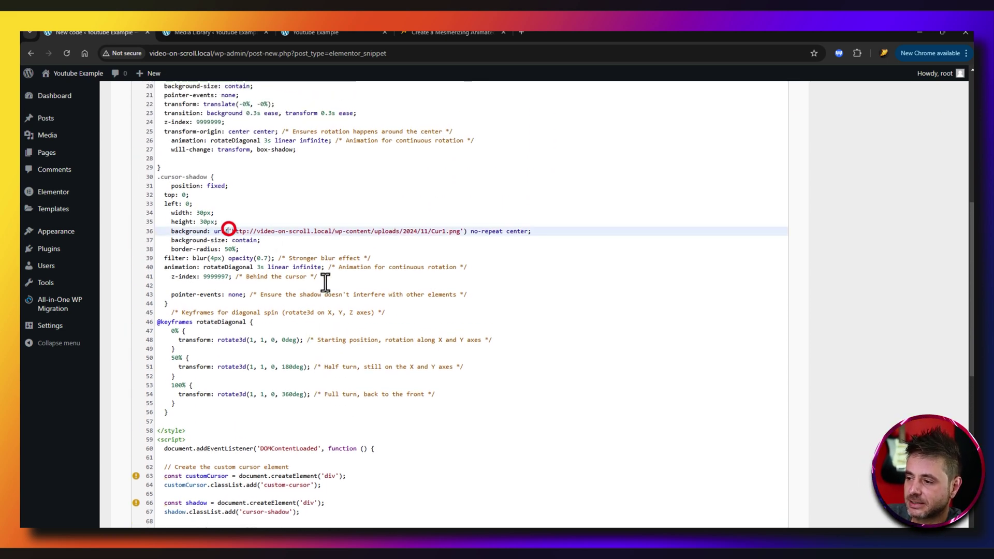
{"action": "left_click", "coordinate": [456, 231]}
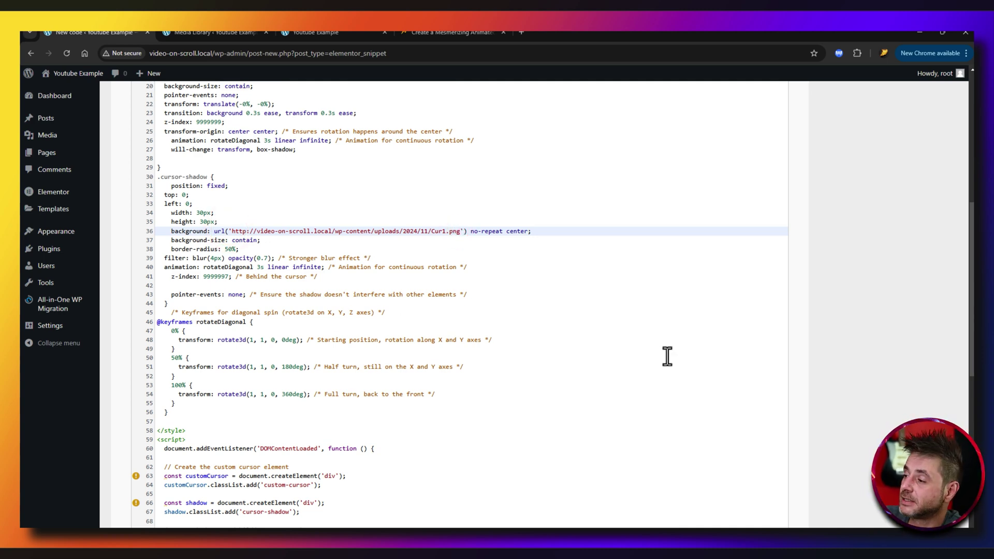
{"action": "scroll", "coordinate": [925, 321], "scroll_direction": "up", "scroll_amount": 5}
Step: Publish the snippet for the Entire Site and view the live site in a new tab
{"action": "left_click", "coordinate": [925, 150]}
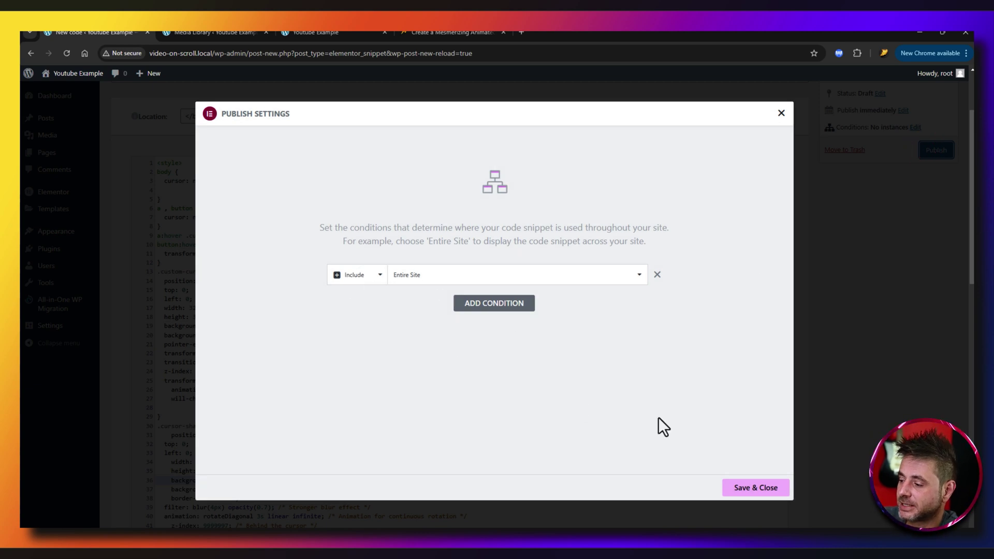
{"action": "left_click", "coordinate": [759, 491]}
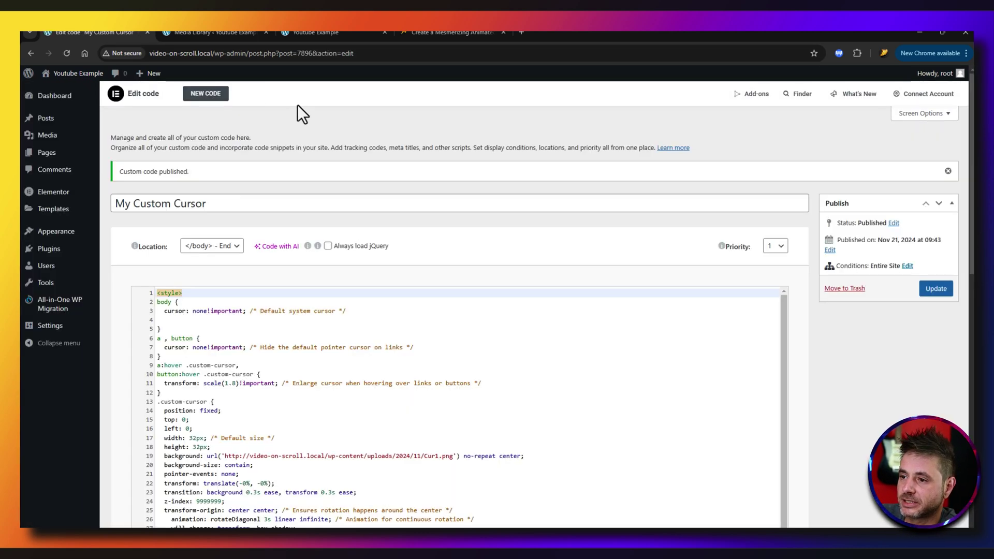
{"action": "right_click", "coordinate": [75, 77]}
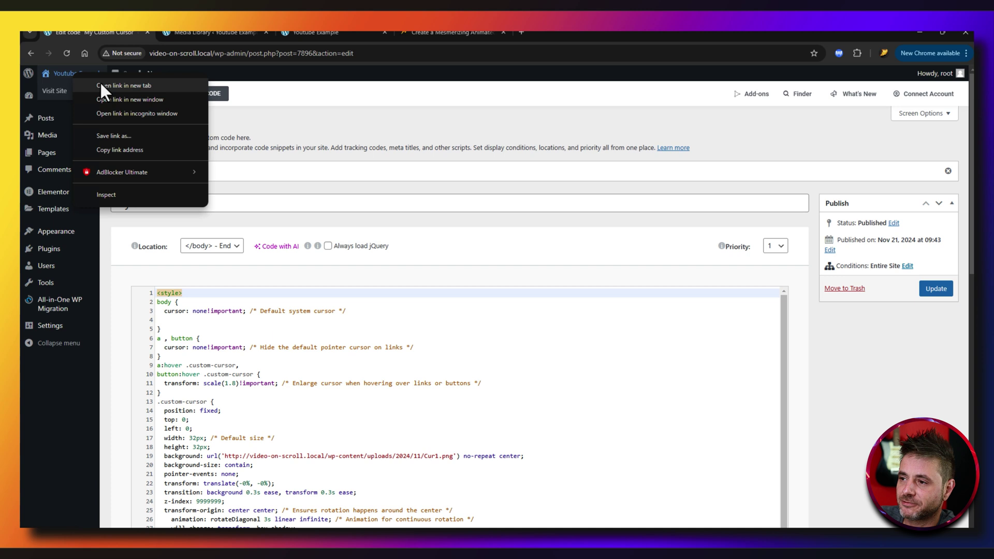
{"action": "left_click", "coordinate": [101, 82]}
{"action": "left_click", "coordinate": [316, 32]}
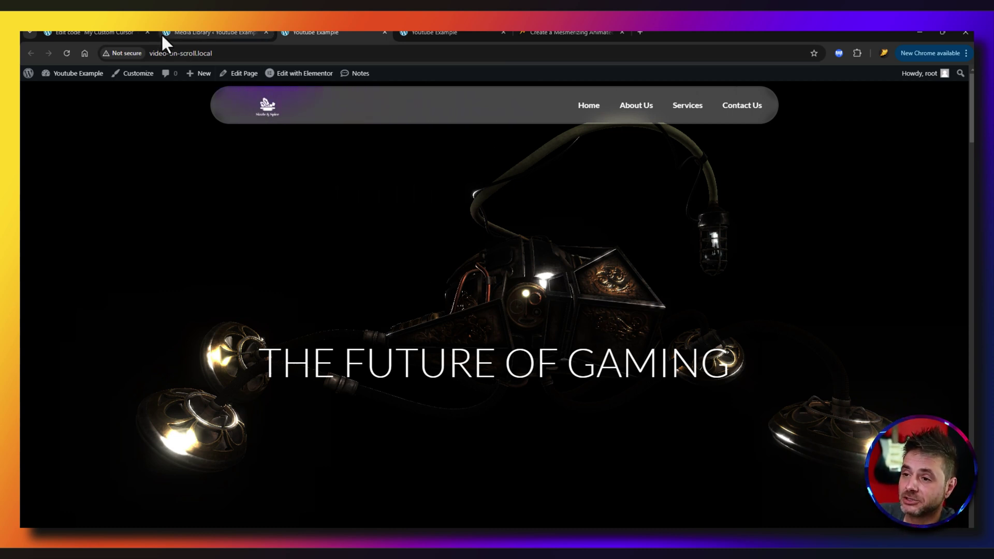
{"action": "left_click", "coordinate": [121, 31]}
{"action": "scroll", "coordinate": [435, 293], "scroll_direction": "down", "scroll_amount": 4}
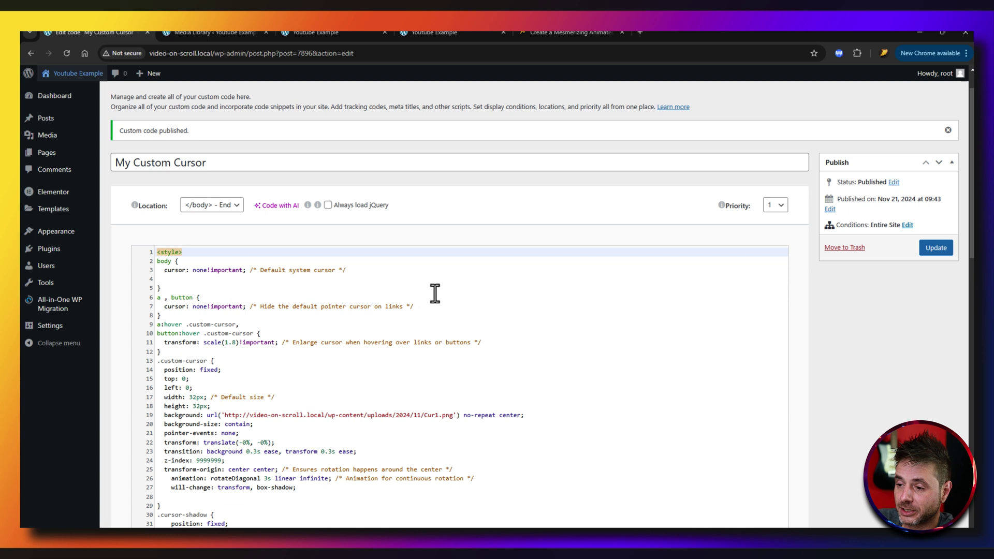
{"action": "double_click", "coordinate": [162, 203]}
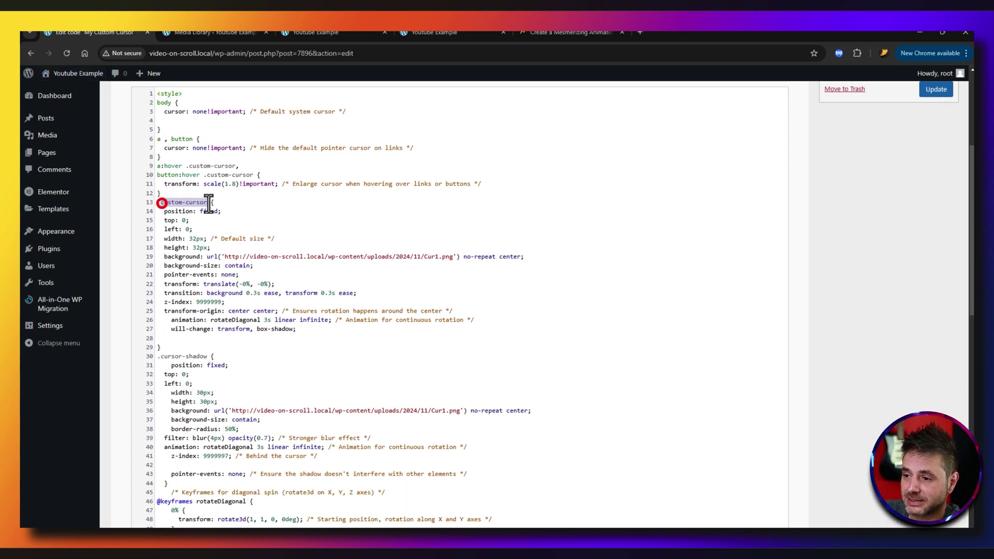
{"action": "double_click", "coordinate": [162, 357]}
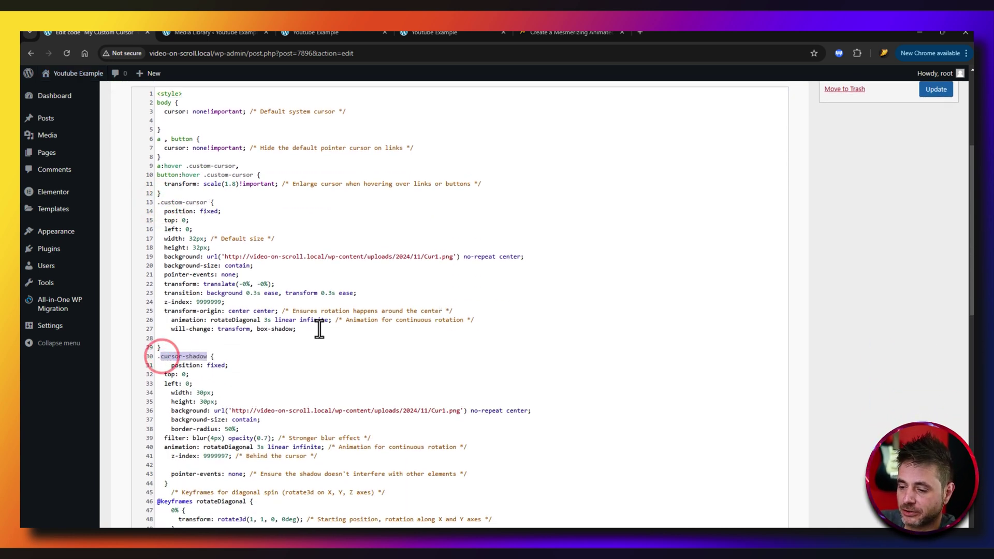
{"action": "scroll", "coordinate": [258, 300], "scroll_direction": "down", "scroll_amount": 4}
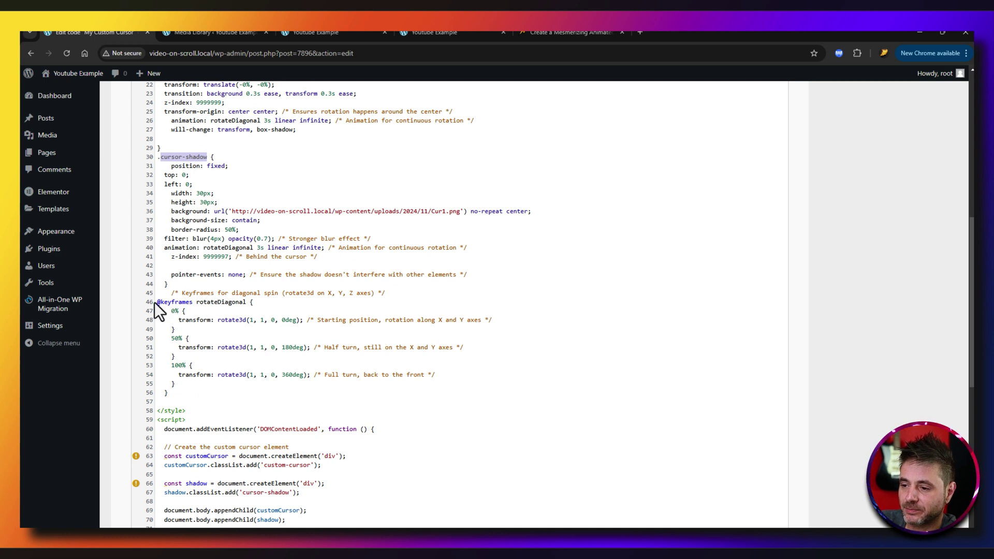
{"action": "left_click_drag", "start_coordinate": [155, 303], "coordinate": [186, 391]}
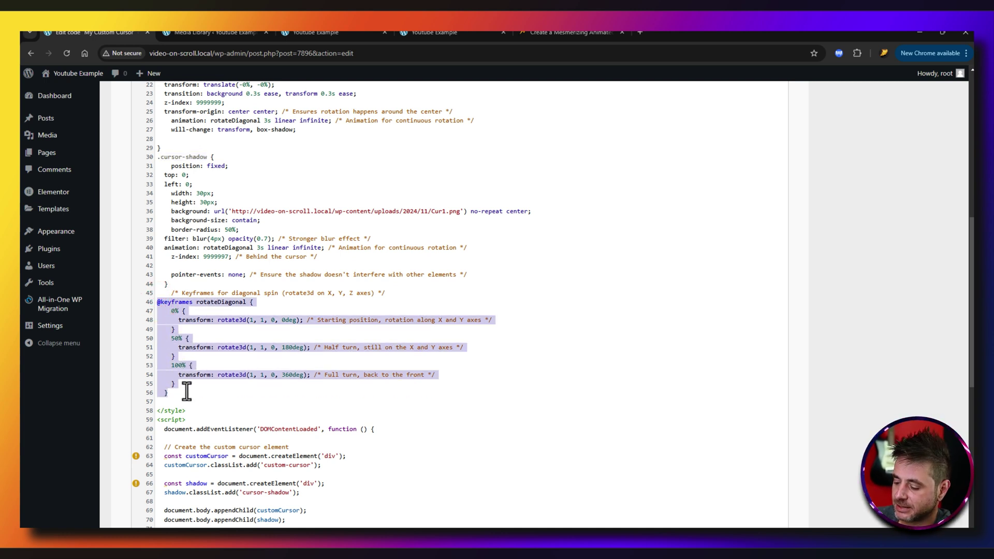
{"action": "key", "text": "BackSpace"}
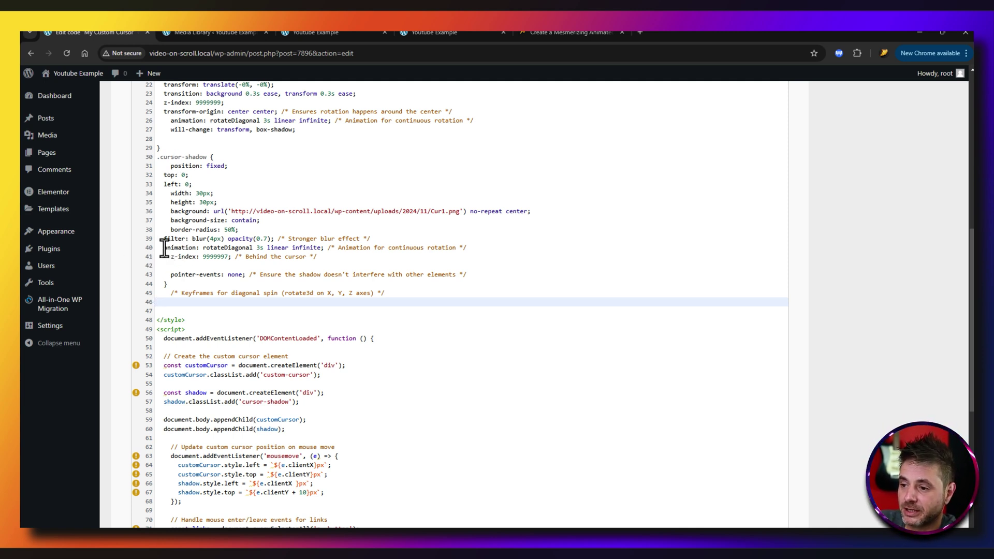
Step: Remove the animation lines from the .cursor-shadow and .custom-cursor rules
{"action": "left_click_drag", "start_coordinate": [161, 247], "coordinate": [477, 248]}
{"action": "key", "text": "BackSpace"}
{"action": "scroll", "coordinate": [464, 258], "scroll_direction": "up", "scroll_amount": 3}
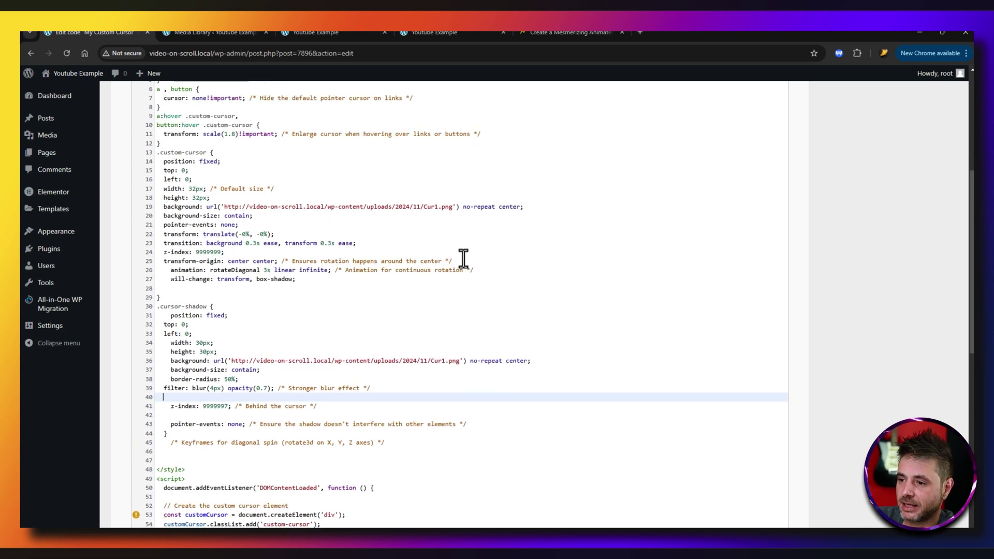
{"action": "left_click_drag", "start_coordinate": [160, 152], "coordinate": [206, 153]}
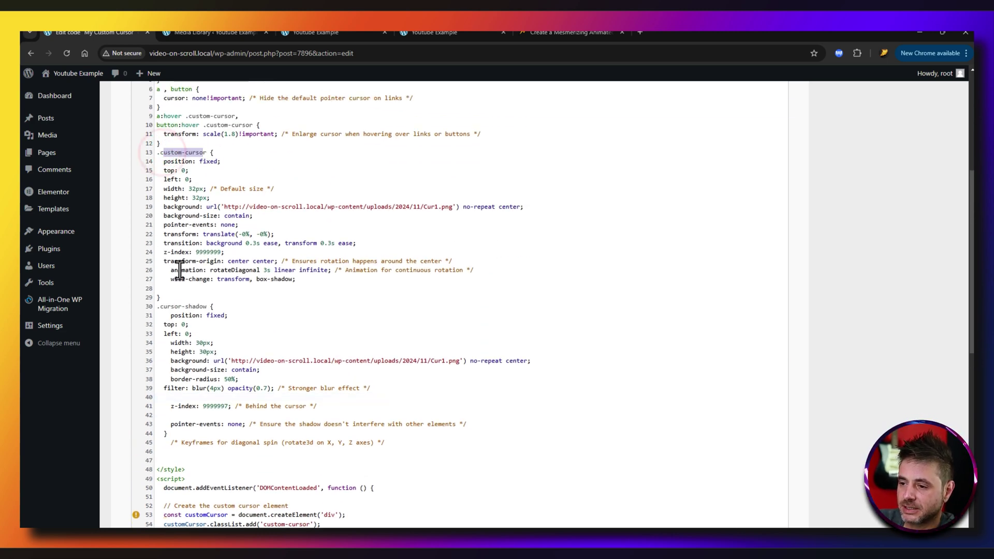
{"action": "left_click_drag", "start_coordinate": [164, 271], "coordinate": [482, 277]}
{"action": "key", "text": "BackSpace"}
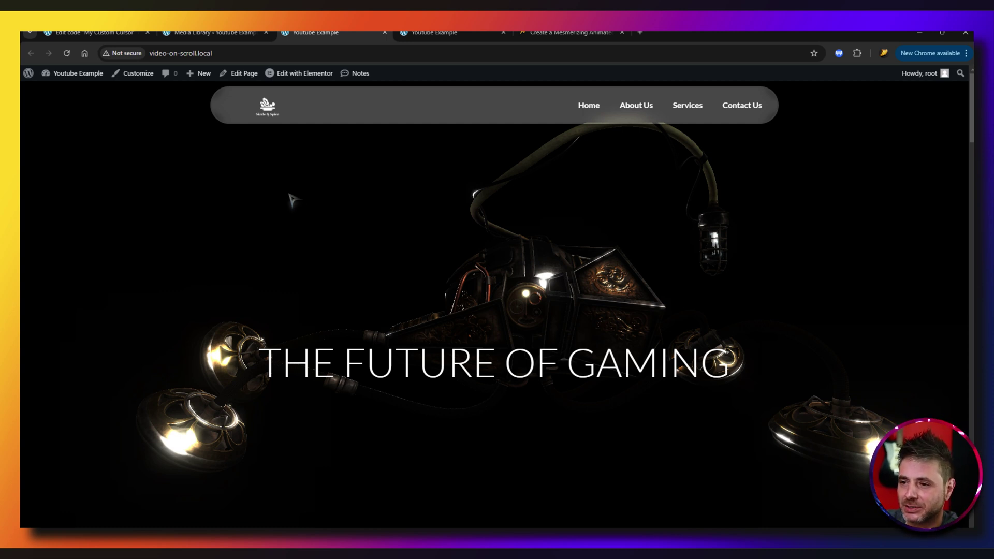
Step: Delete the whole .cursor-shadow CSS rule and its comment
{"action": "left_click", "coordinate": [73, 32]}
{"action": "scroll", "coordinate": [360, 307], "scroll_direction": "down", "scroll_amount": 2}
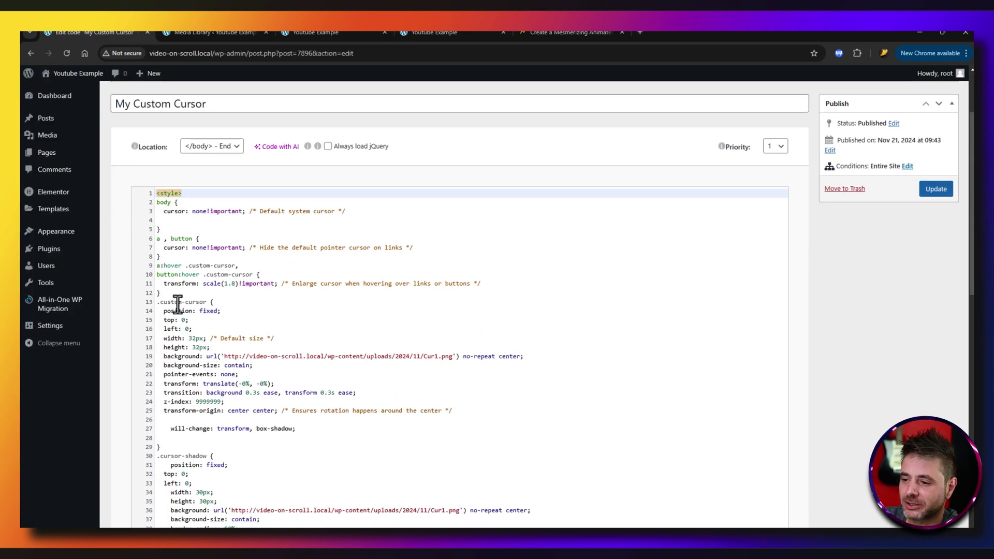
{"action": "scroll", "coordinate": [348, 334], "scroll_direction": "down", "scroll_amount": 2}
{"action": "scroll", "coordinate": [347, 334], "scroll_direction": "down", "scroll_amount": 1}
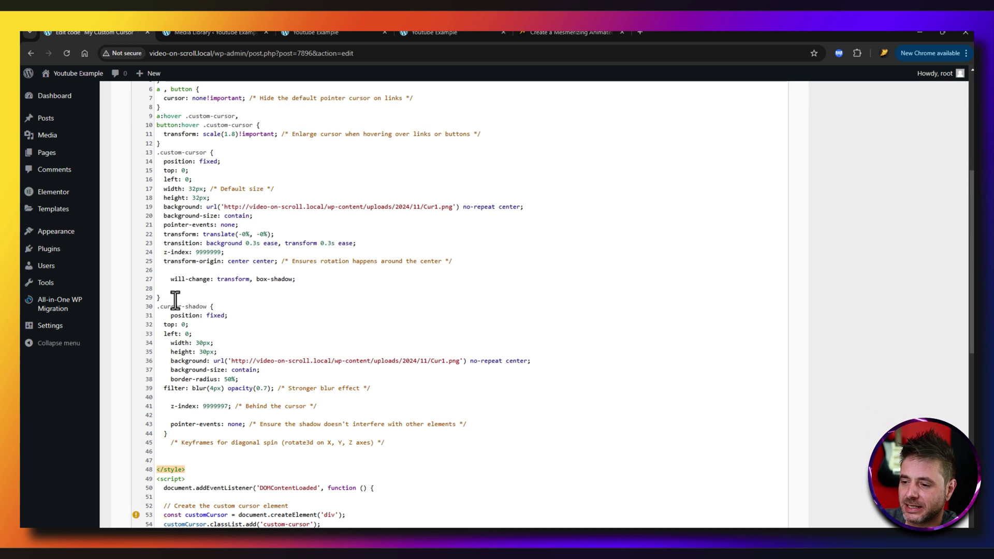
{"action": "left_click_drag", "start_coordinate": [156, 309], "coordinate": [201, 449]}
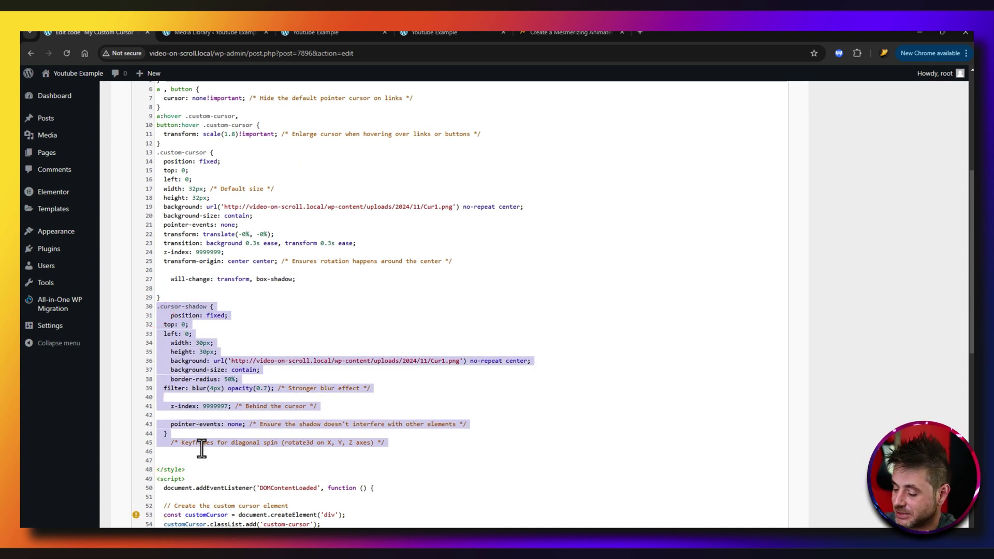
{"action": "key", "text": "BackSpace"}
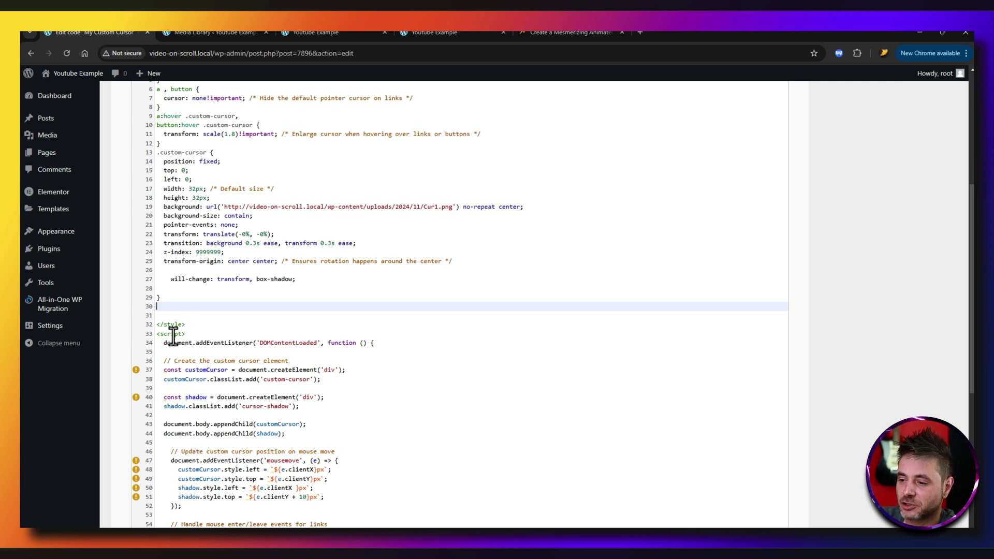
Step: Delete the script lines creating the shadow element and appending it to the body
{"action": "scroll", "coordinate": [298, 318], "scroll_direction": "down", "scroll_amount": 3}
{"action": "scroll", "coordinate": [295, 223], "scroll_direction": "down", "scroll_amount": 1}
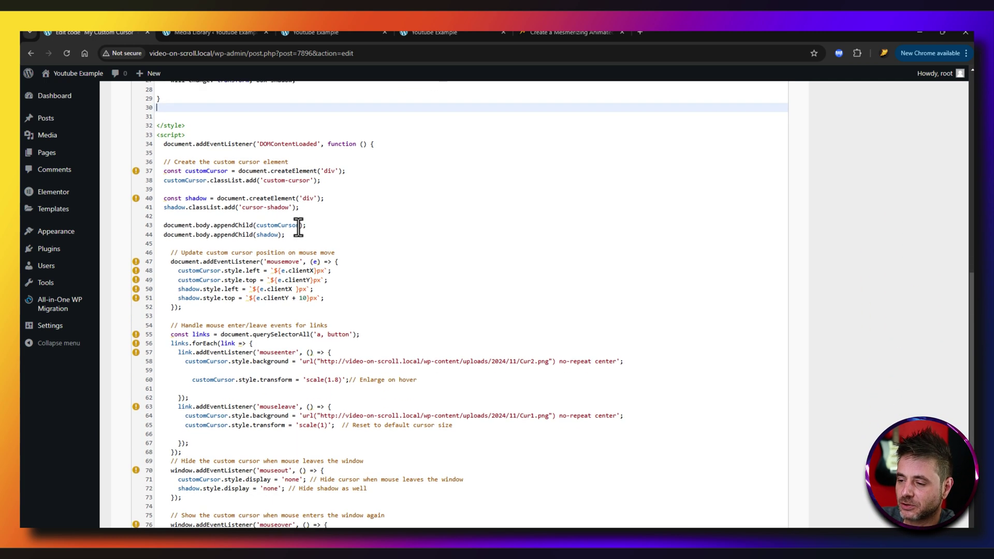
{"action": "scroll", "coordinate": [313, 237], "scroll_direction": "up", "scroll_amount": 1}
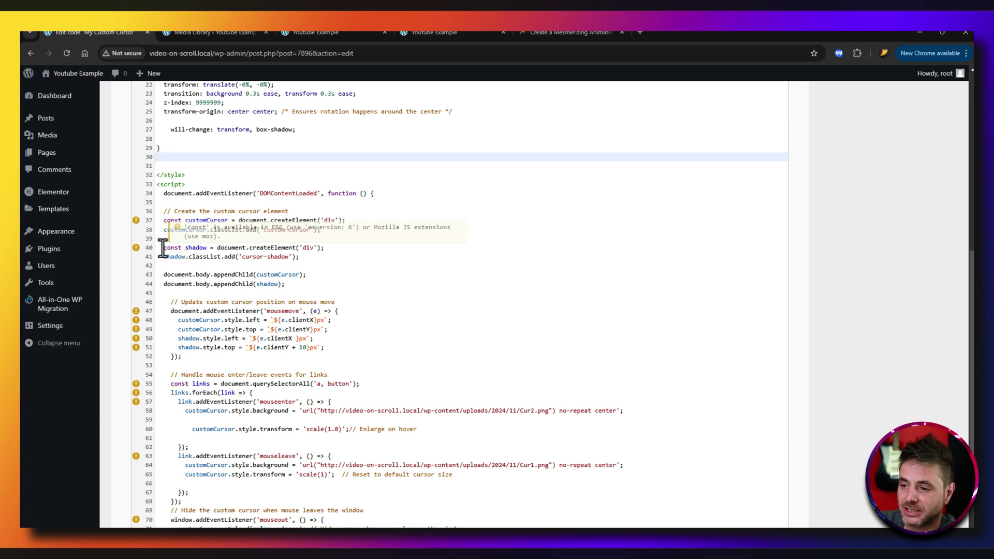
{"action": "left_click_drag", "start_coordinate": [164, 248], "coordinate": [301, 259]}
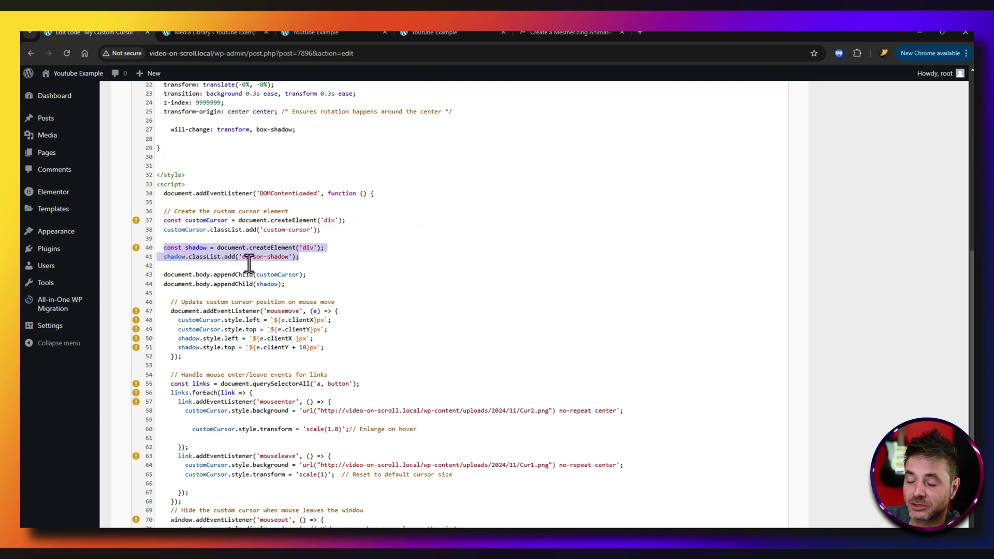
{"action": "key", "text": "BackSpace"}
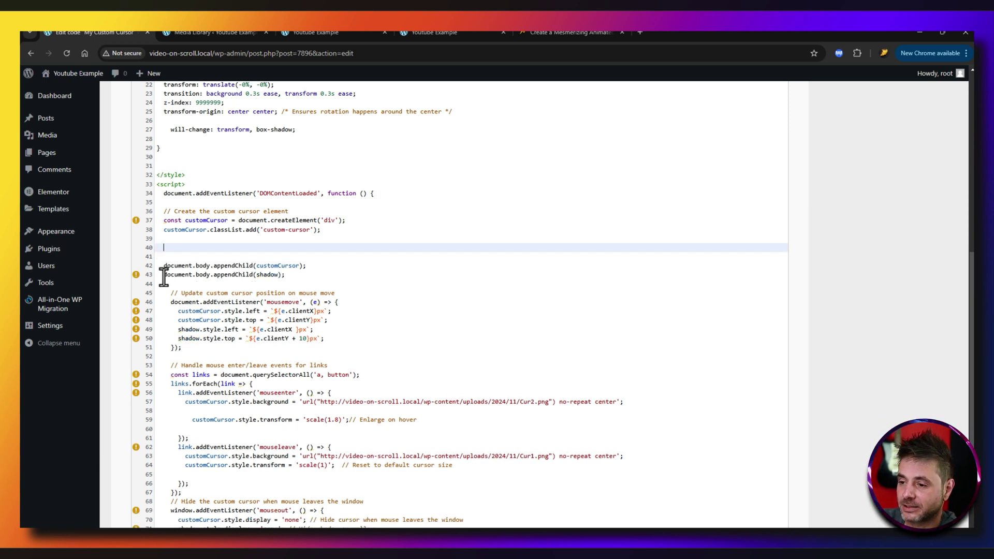
{"action": "left_click_drag", "start_coordinate": [164, 274], "coordinate": [284, 275]}
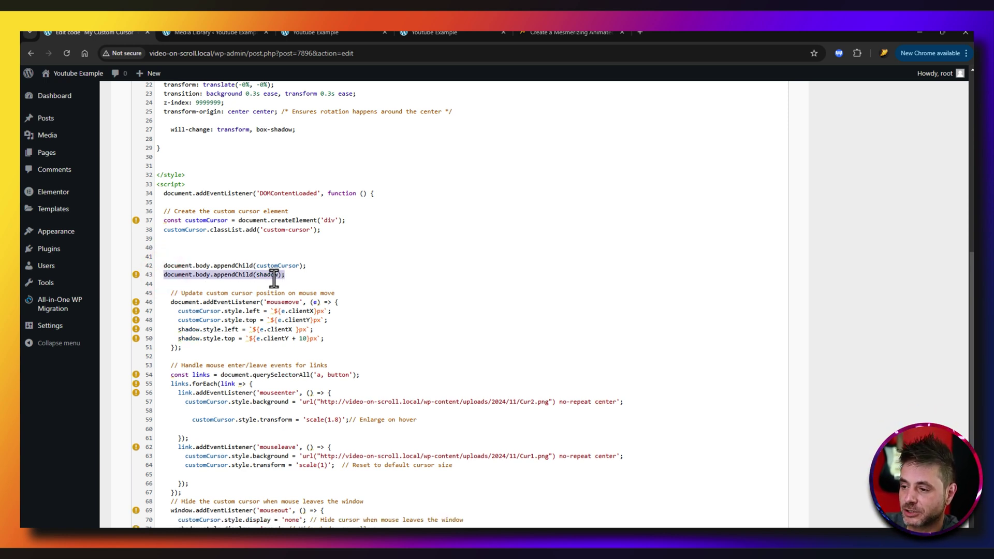
{"action": "key", "text": "BackSpace"}
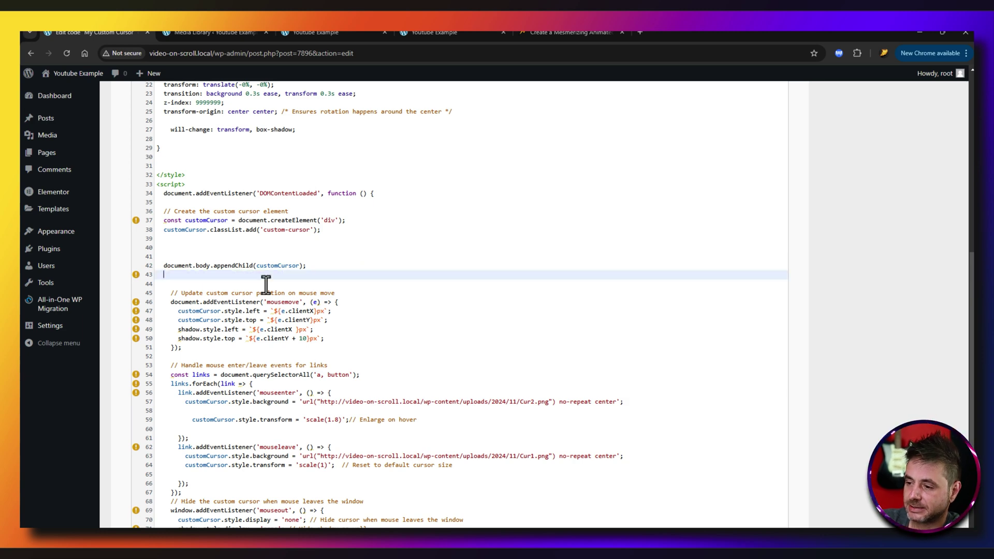
Step: Update the snippet and reload the live Youtube Example site to test the cursor
{"action": "scroll", "coordinate": [849, 390], "scroll_direction": "up", "scroll_amount": 3}
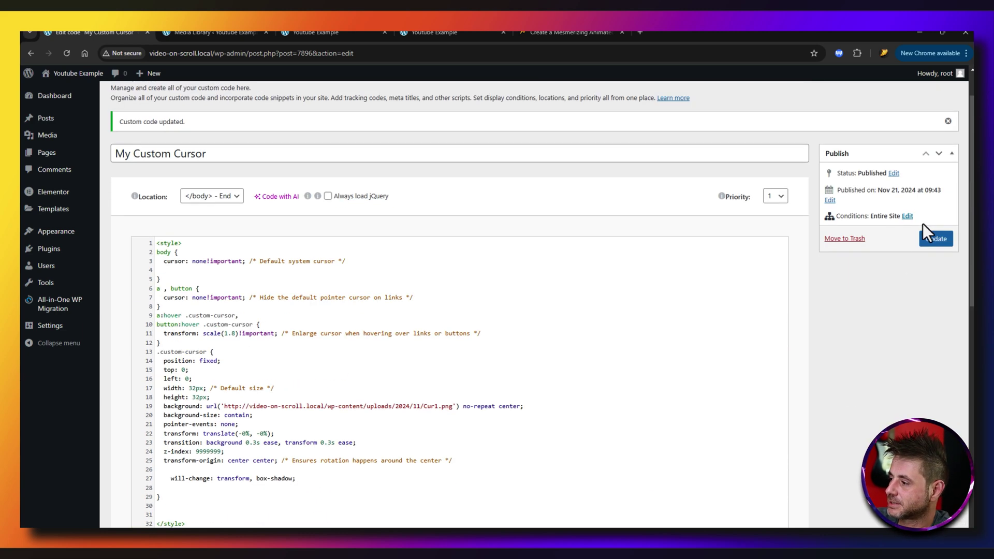
{"action": "left_click", "coordinate": [931, 234]}
{"action": "left_click", "coordinate": [316, 32]}
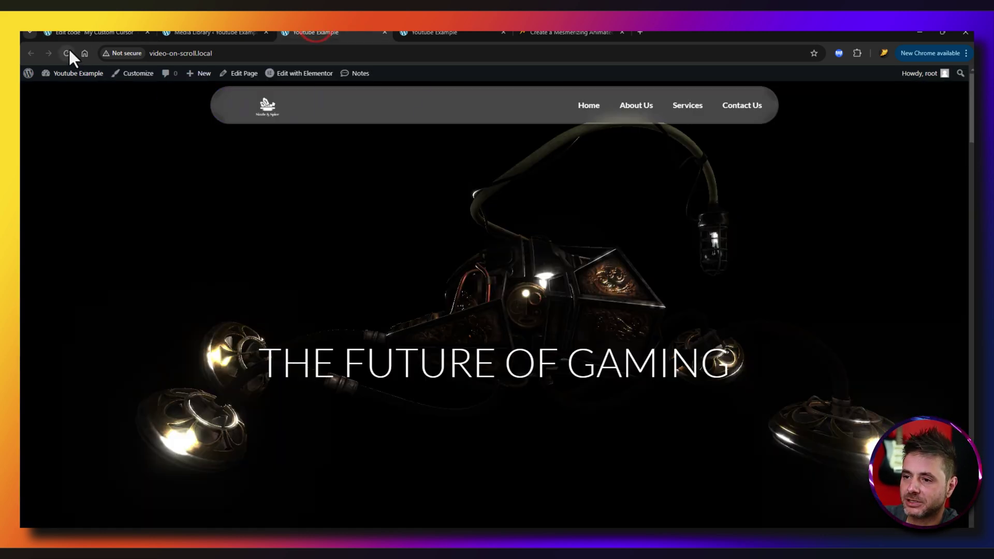
{"action": "left_click", "coordinate": [67, 52]}
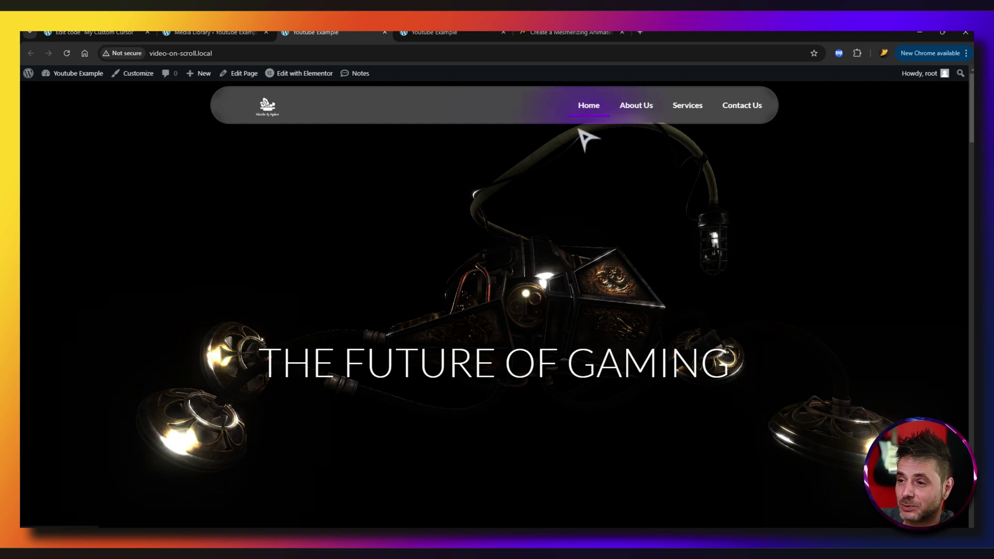
Step: Change the hover scale on line 59 from scale(1.8) to scale(1.3)
{"action": "left_click", "coordinate": [109, 32]}
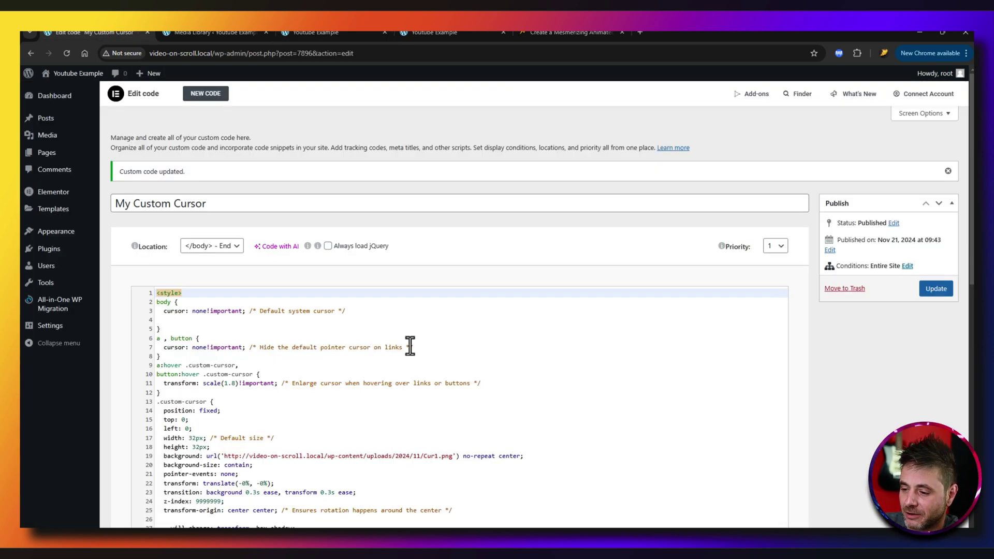
{"action": "scroll", "coordinate": [295, 344], "scroll_direction": "down", "scroll_amount": 10}
{"action": "scroll", "coordinate": [277, 344], "scroll_direction": "up", "scroll_amount": 3}
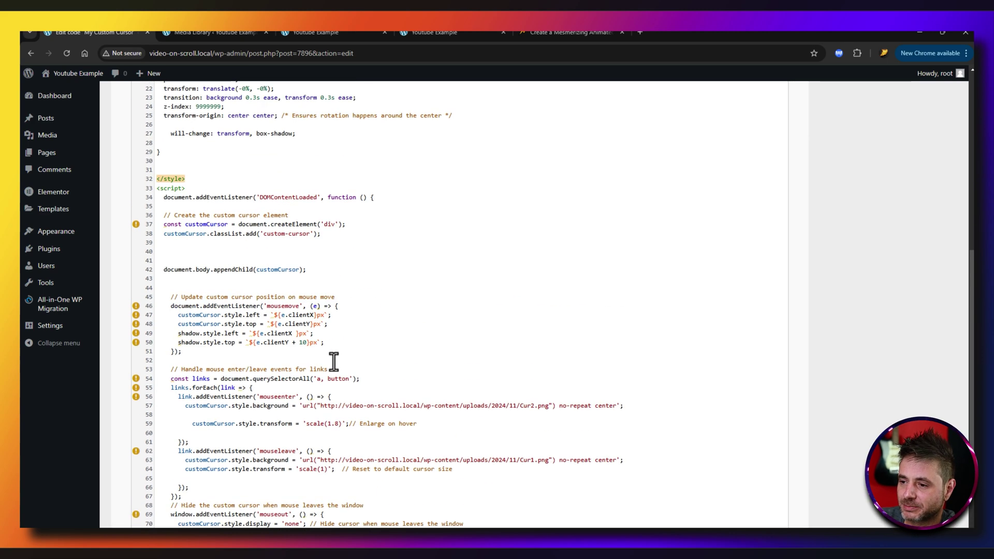
{"action": "scroll", "coordinate": [362, 319], "scroll_direction": "down", "scroll_amount": 2}
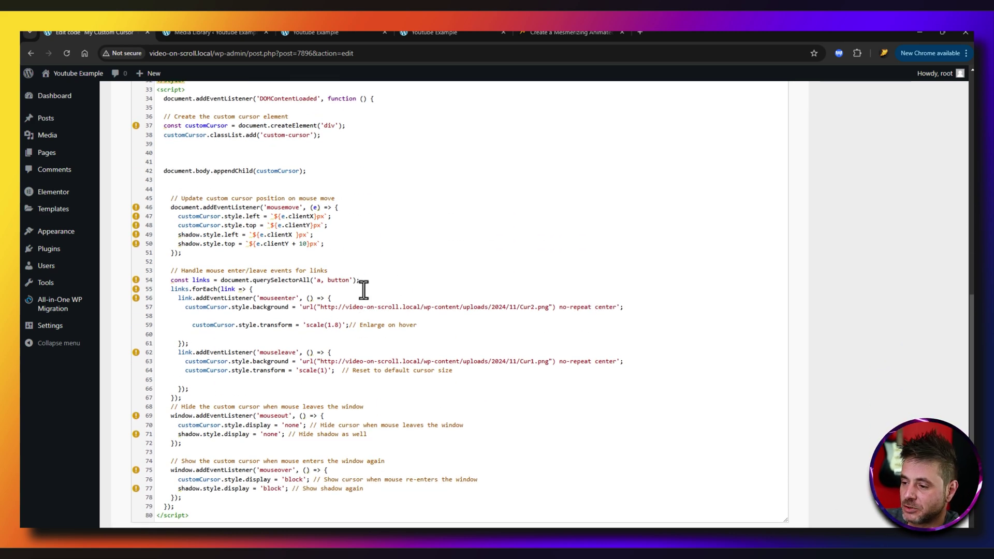
{"action": "left_click", "coordinate": [313, 370]}
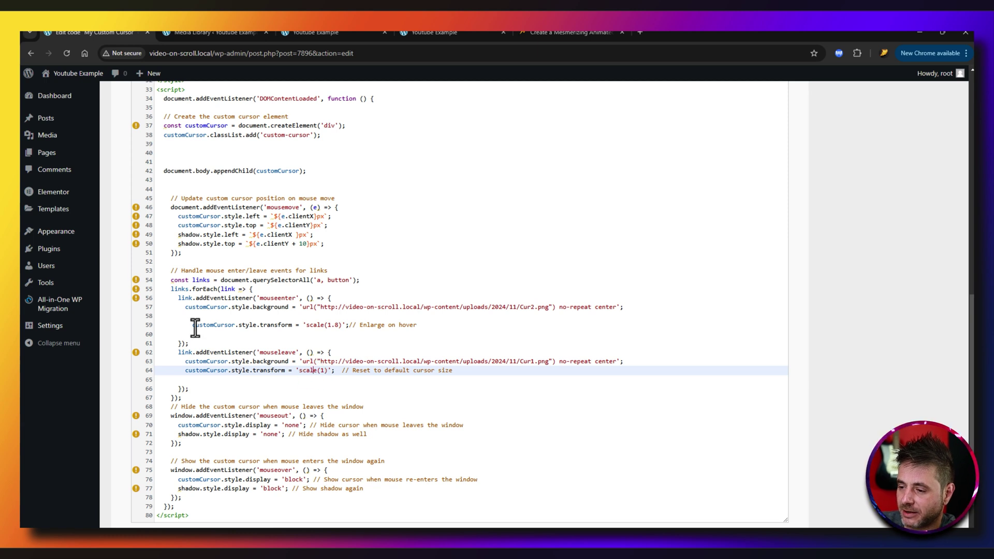
{"action": "left_click", "coordinate": [335, 325]}
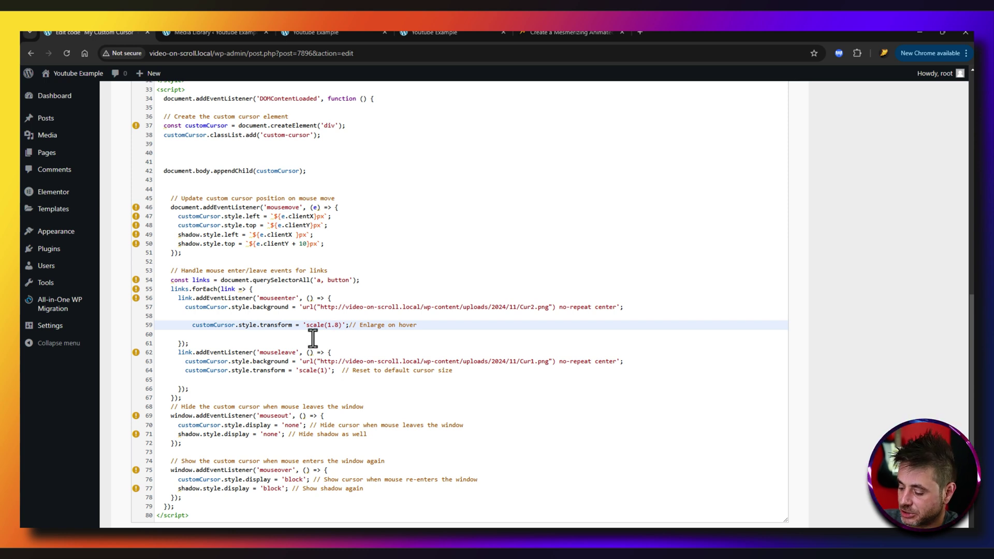
{"action": "key", "text": "BackSpace"}
{"action": "type", "text": "3"}
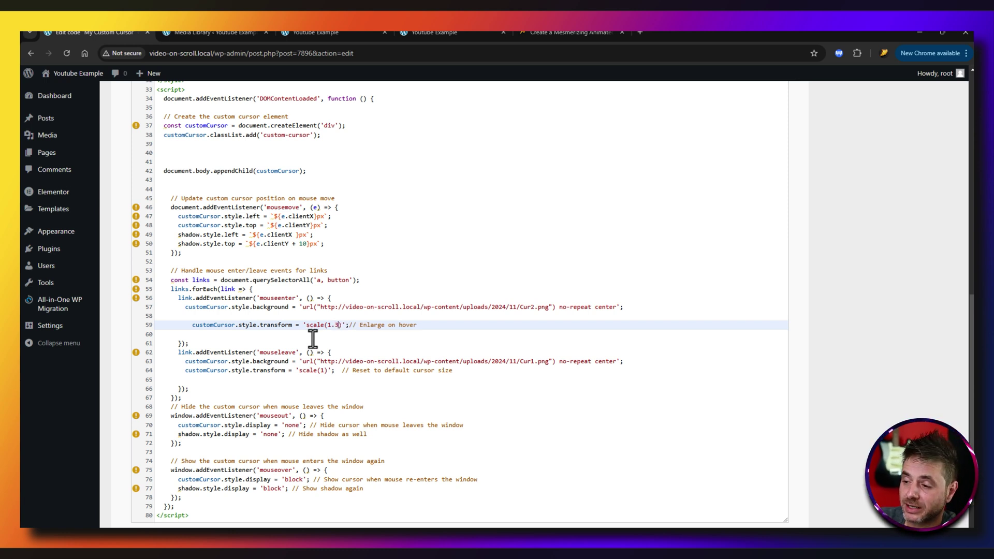
Step: Update the snippet and test the smaller hover scale on the live site
{"action": "scroll", "coordinate": [887, 233], "scroll_direction": "up", "scroll_amount": 6}
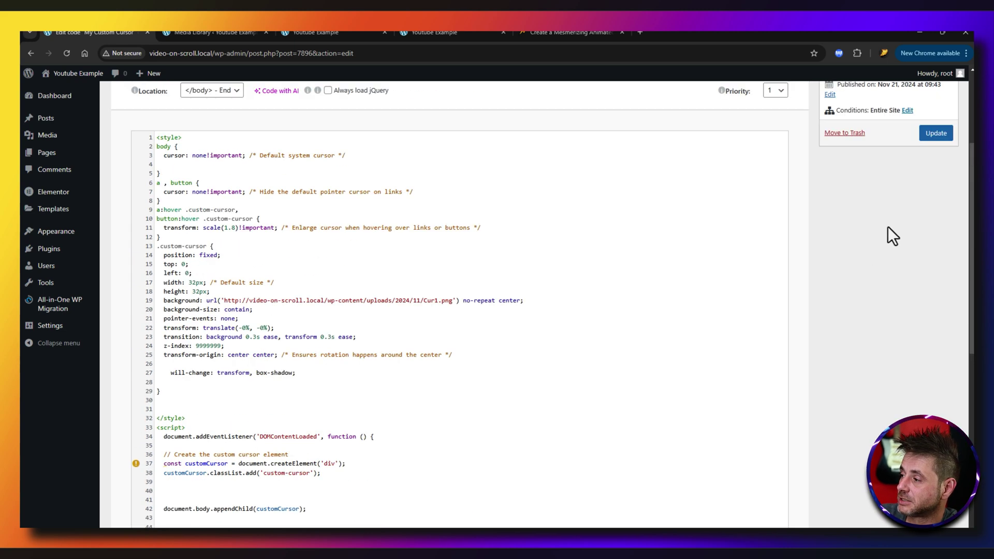
{"action": "left_click", "coordinate": [936, 145]}
{"action": "left_click", "coordinate": [315, 32]}
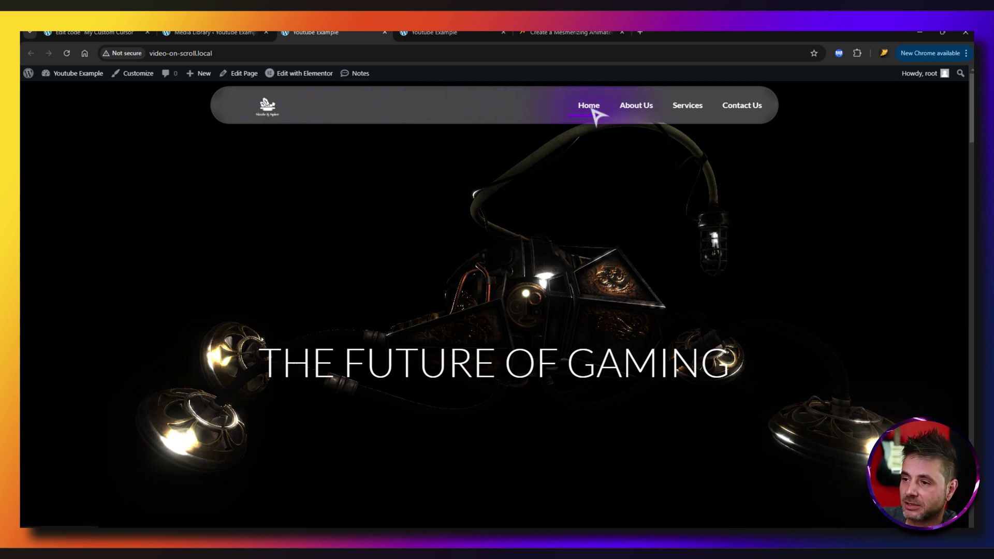
{"action": "left_click", "coordinate": [119, 32]}
{"action": "scroll", "coordinate": [409, 395], "scroll_direction": "down", "scroll_amount": 10}
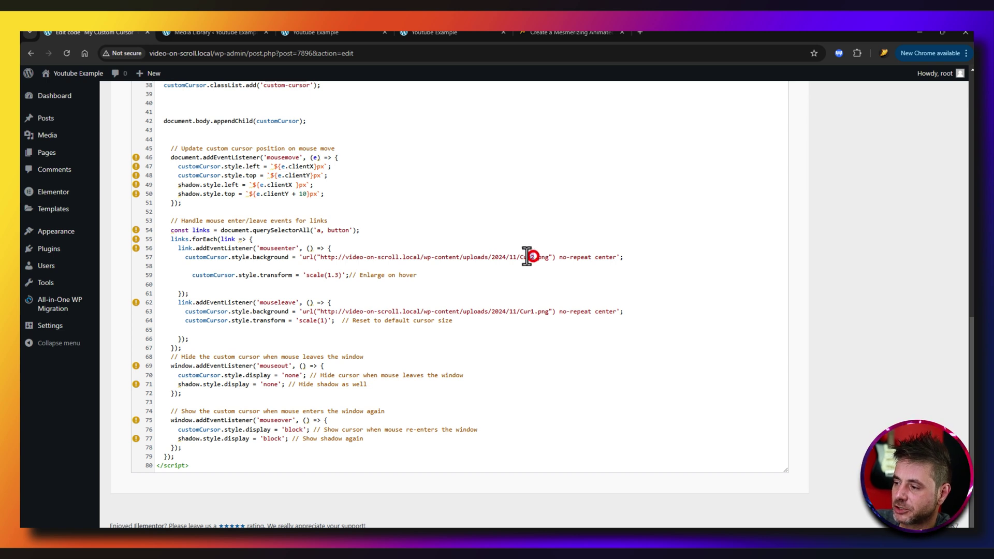
Step: Change the hover image from Cur2.png to Cur1.png on line 57 and update the snippet
{"action": "left_click_drag", "start_coordinate": [534, 257], "coordinate": [520, 256]}
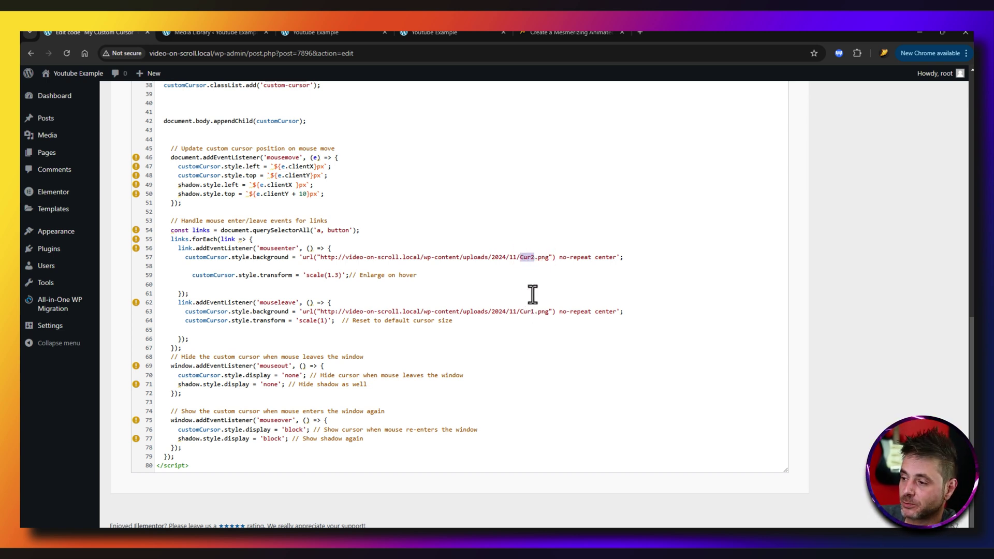
{"action": "left_click", "coordinate": [529, 256]}
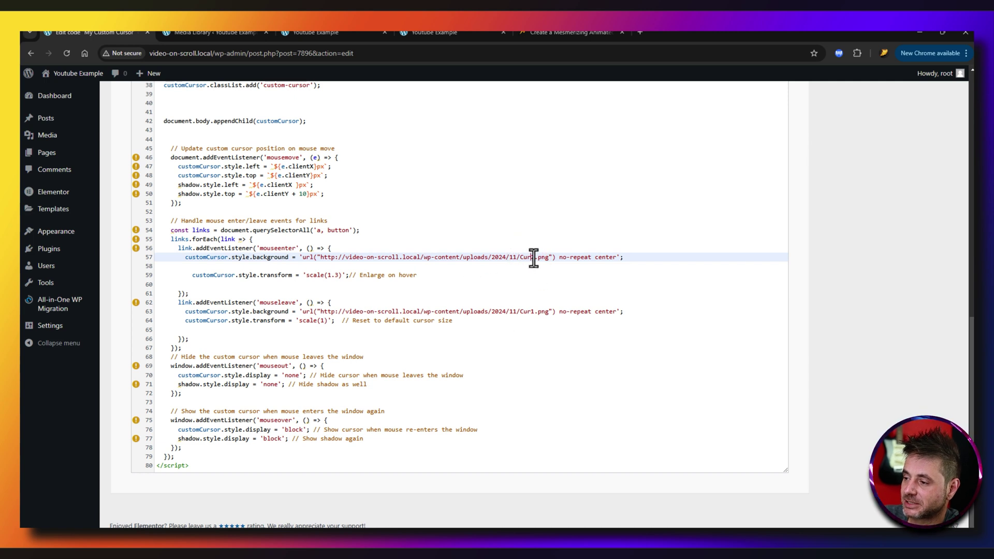
{"action": "key", "text": "BackSpace"}
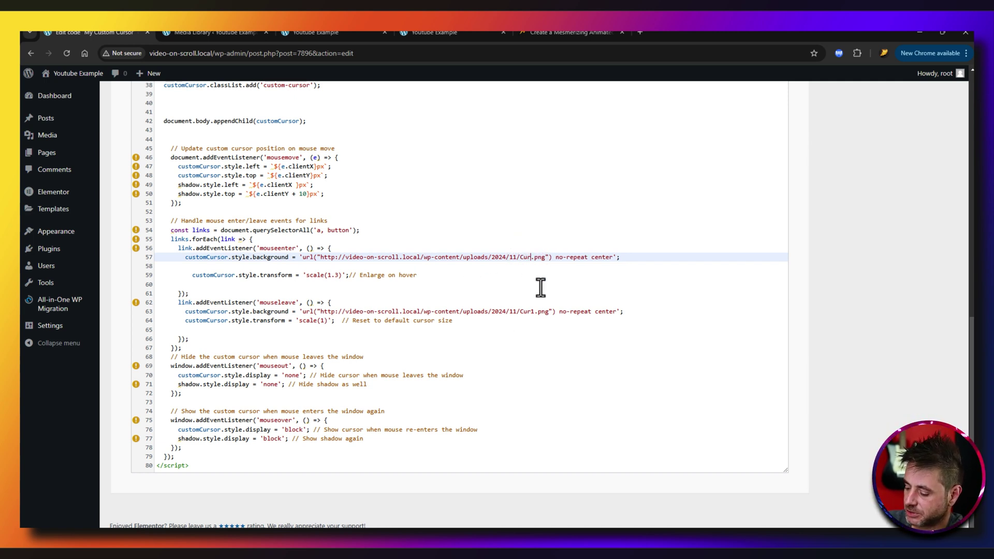
{"action": "type", "text": "1"}
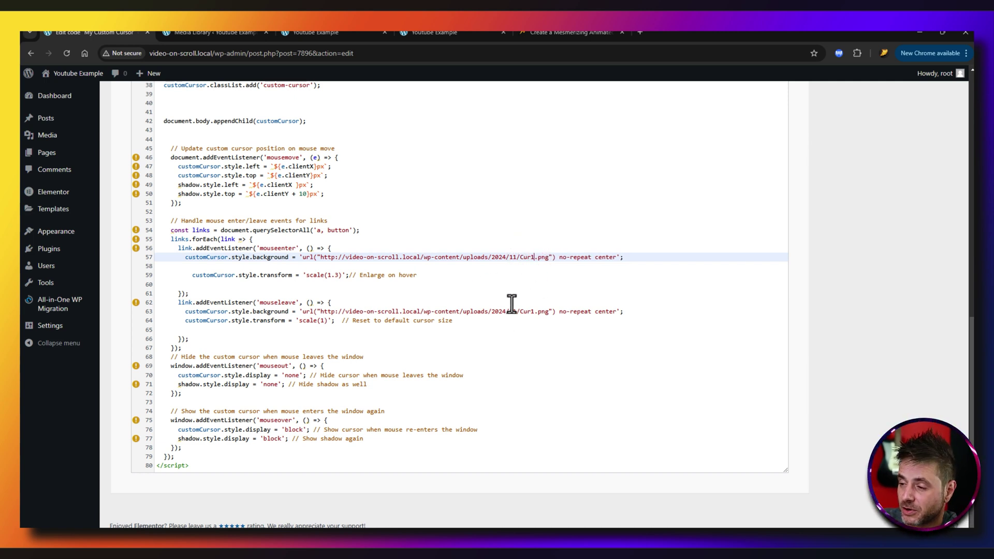
{"action": "scroll", "coordinate": [624, 327], "scroll_direction": "up", "scroll_amount": 6}
{"action": "left_click", "coordinate": [930, 97]}
Step: Reload the live site to test the cursor, then return to the custom code editor
{"action": "left_click", "coordinate": [316, 33]}
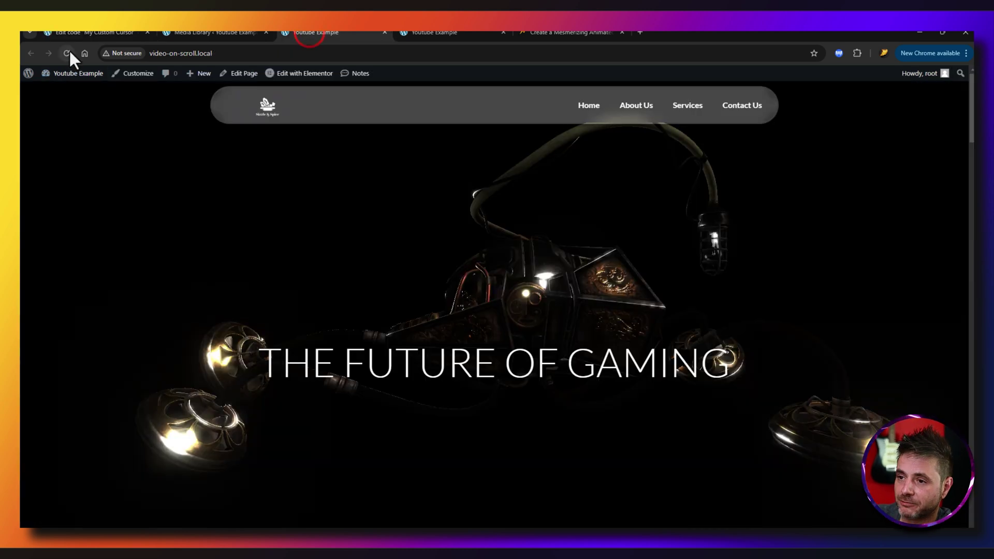
{"action": "left_click", "coordinate": [66, 52]}
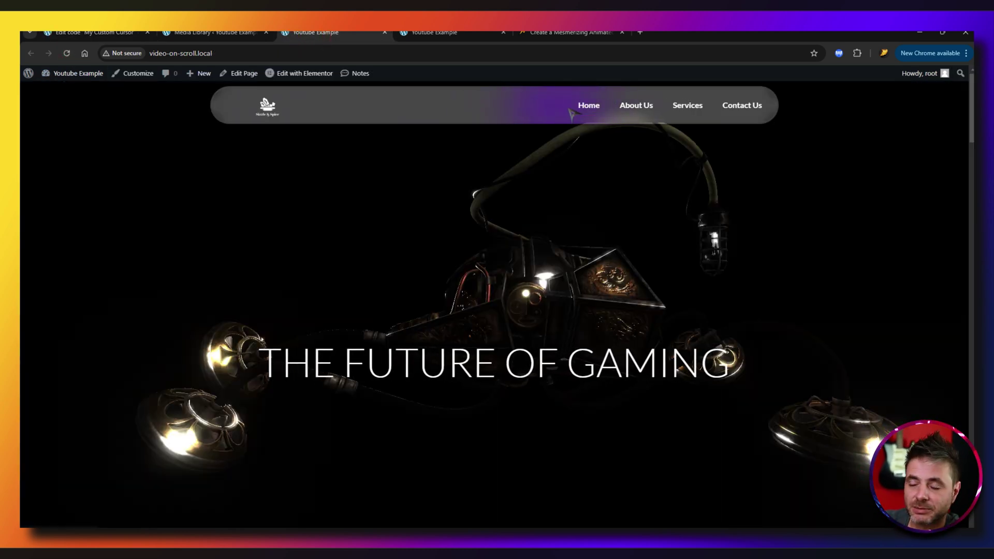
{"action": "left_click", "coordinate": [94, 32]}
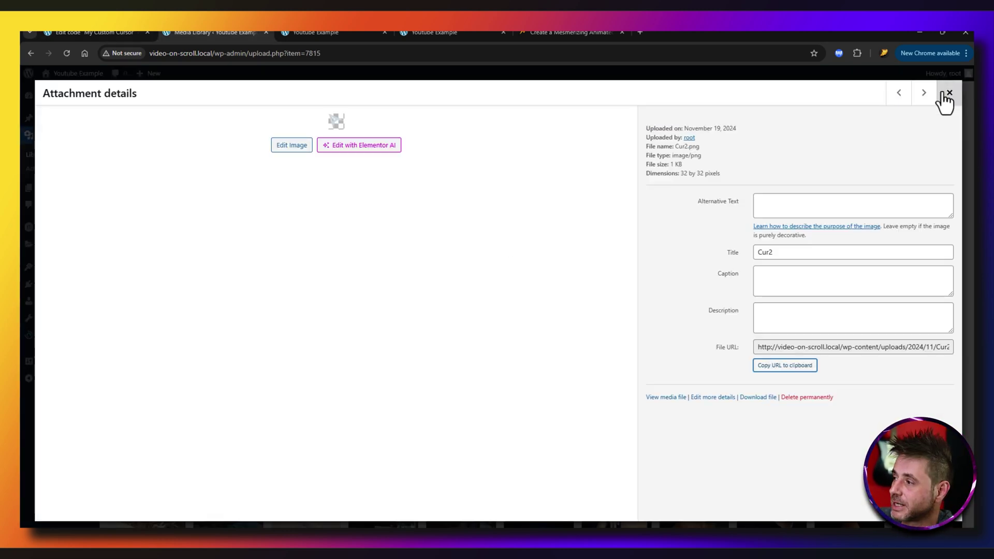
Step: Close the Cur2.png attachment details and return to the custom code editor
{"action": "left_click", "coordinate": [942, 94]}
{"action": "key", "text": "ctrl+Page_Up"}
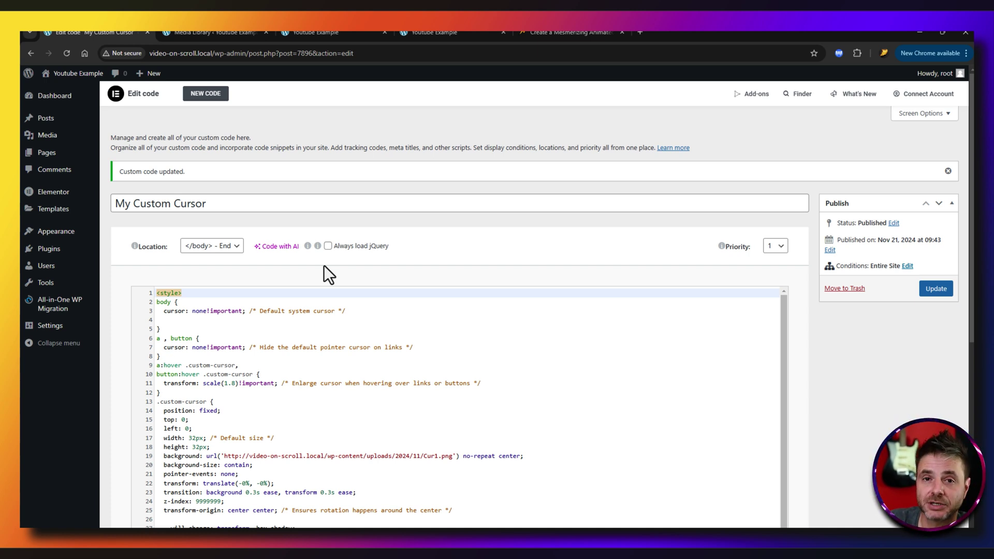
{"action": "key", "text": "ctrl+4"}
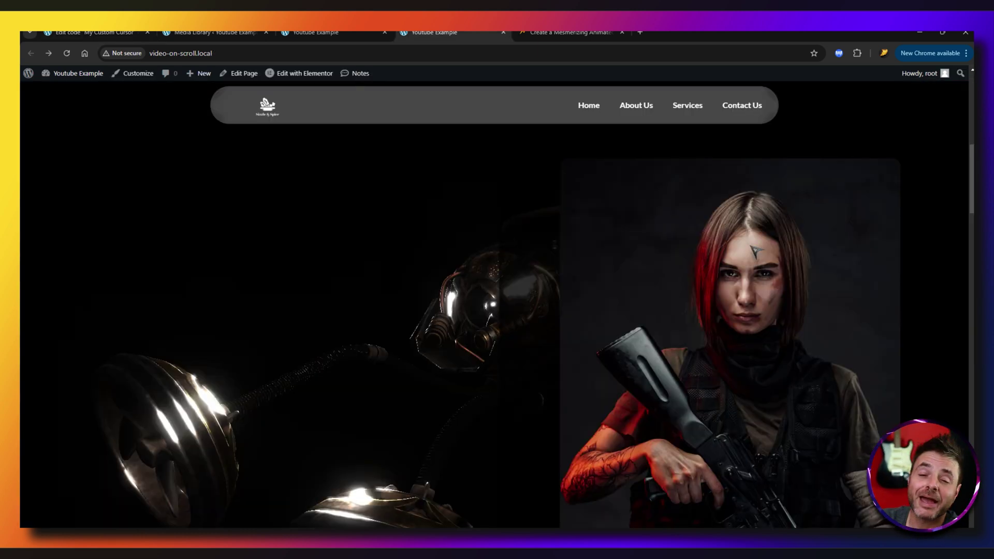